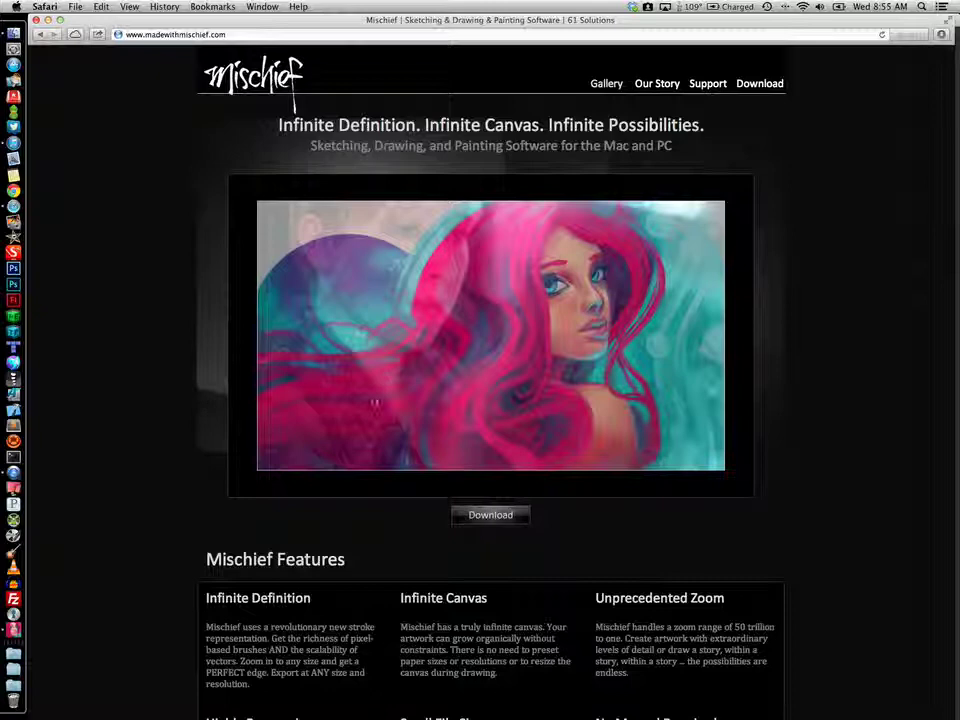
Scroll to the Mischief gallery in Safari and page through the artworks to the Spider-Man illustration
scroll(374, 403, down, 10)
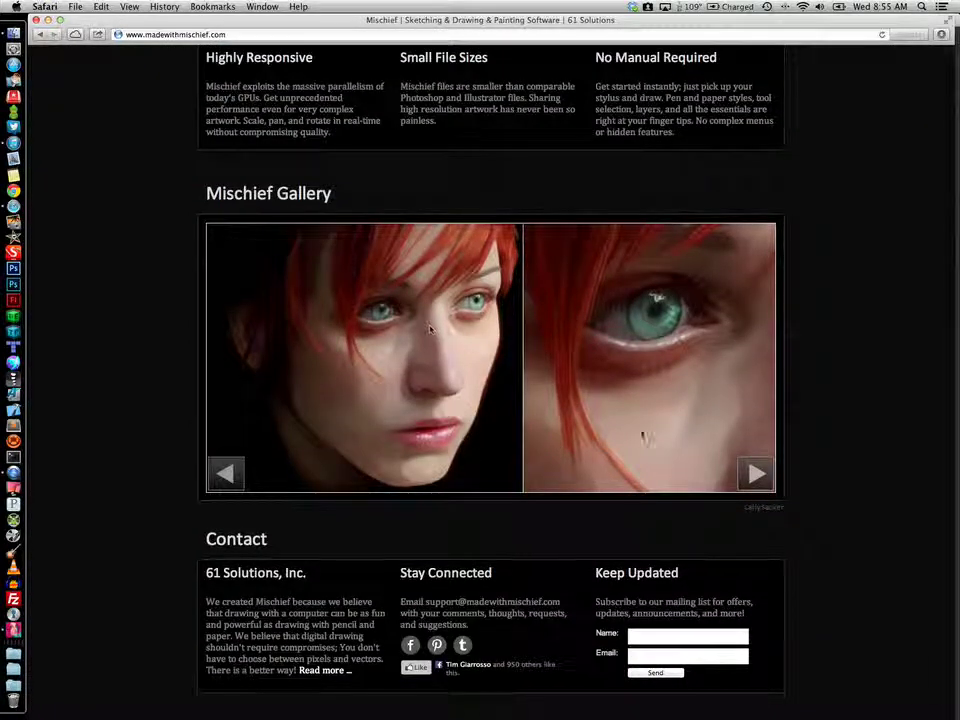
click(756, 476)
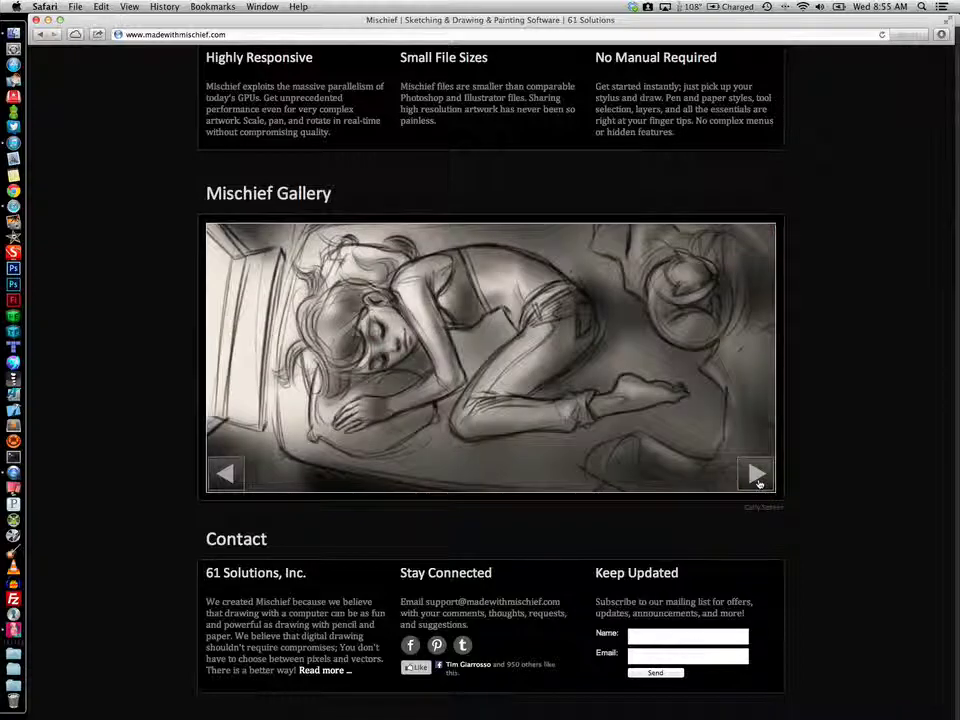
click(756, 476)
click(756, 476)
click(756, 476)
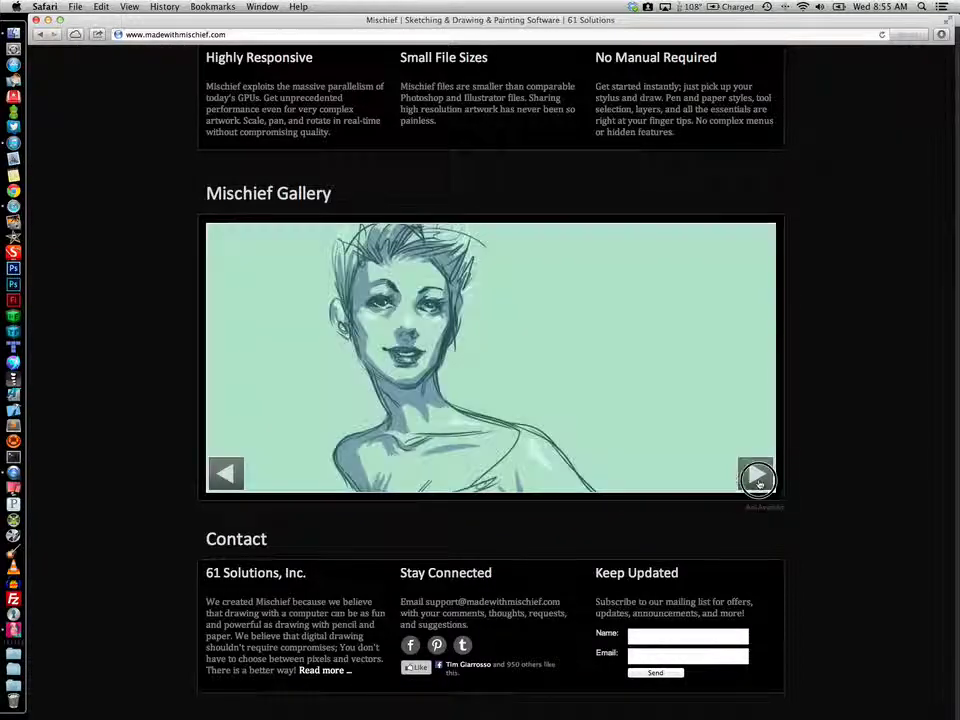
click(756, 476)
click(756, 476)
click(226, 474)
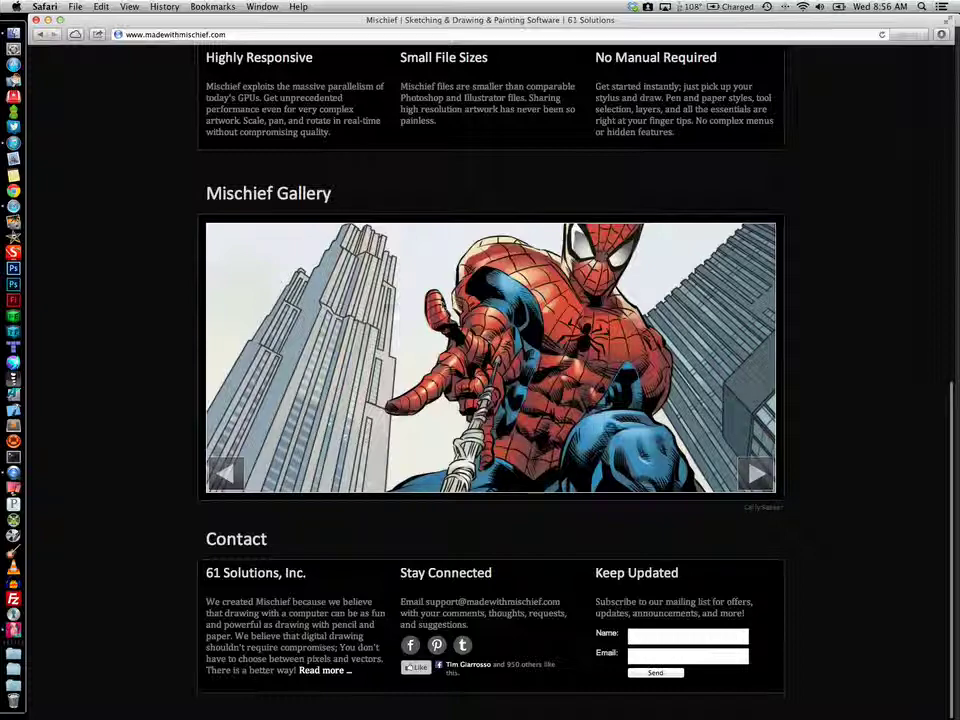
Minimize Safari, bring the Mischief canvas forward, and set the cursor preference to Crosshair
click(47, 20)
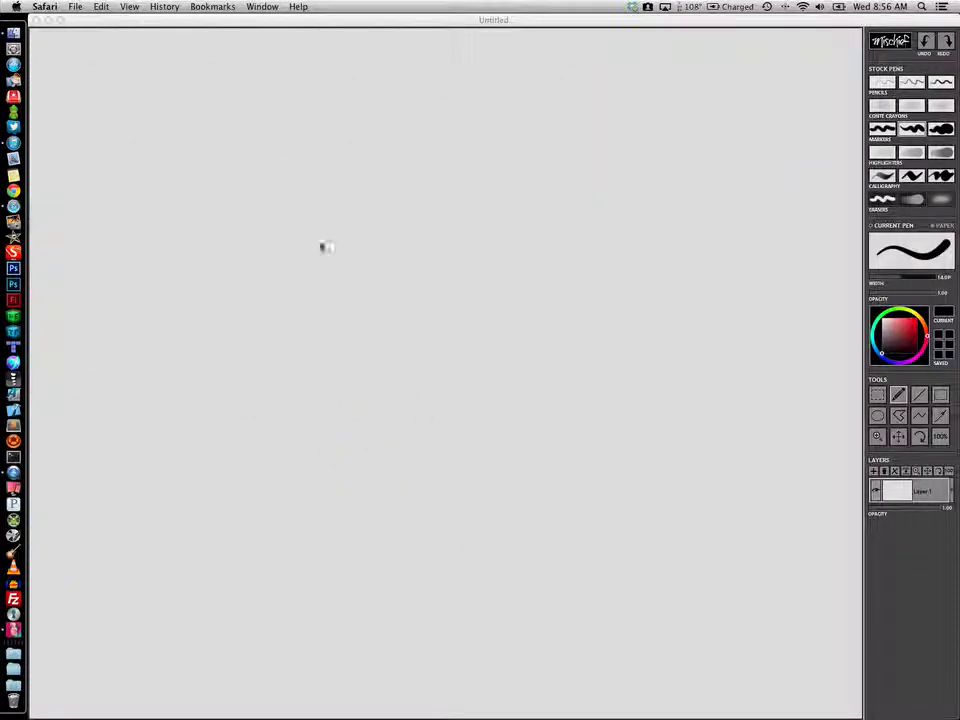
click(214, 21)
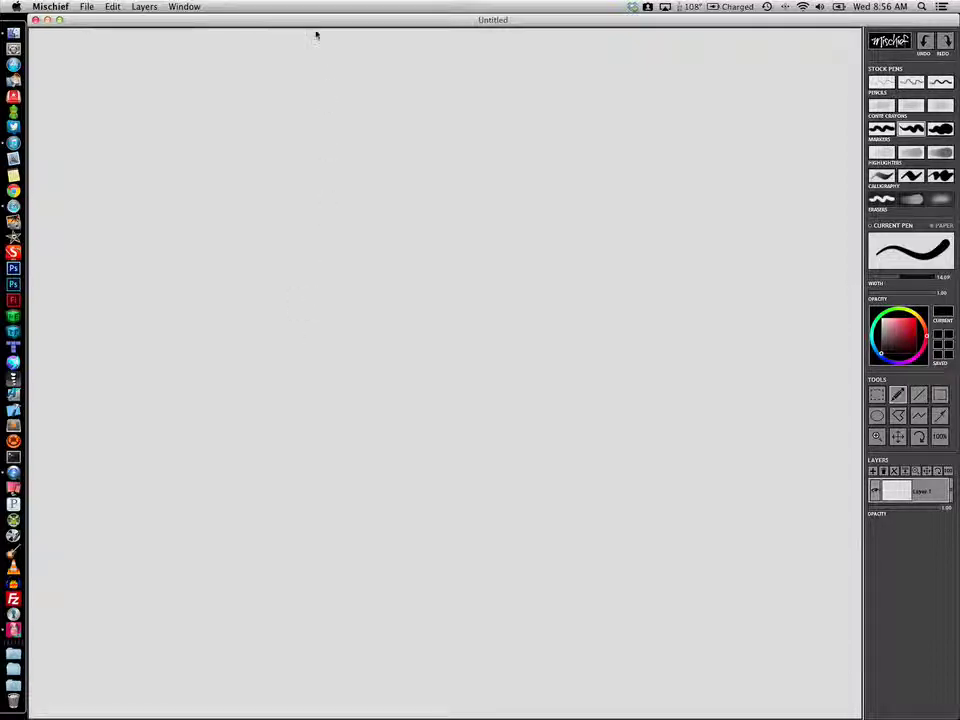
key(super+comma)
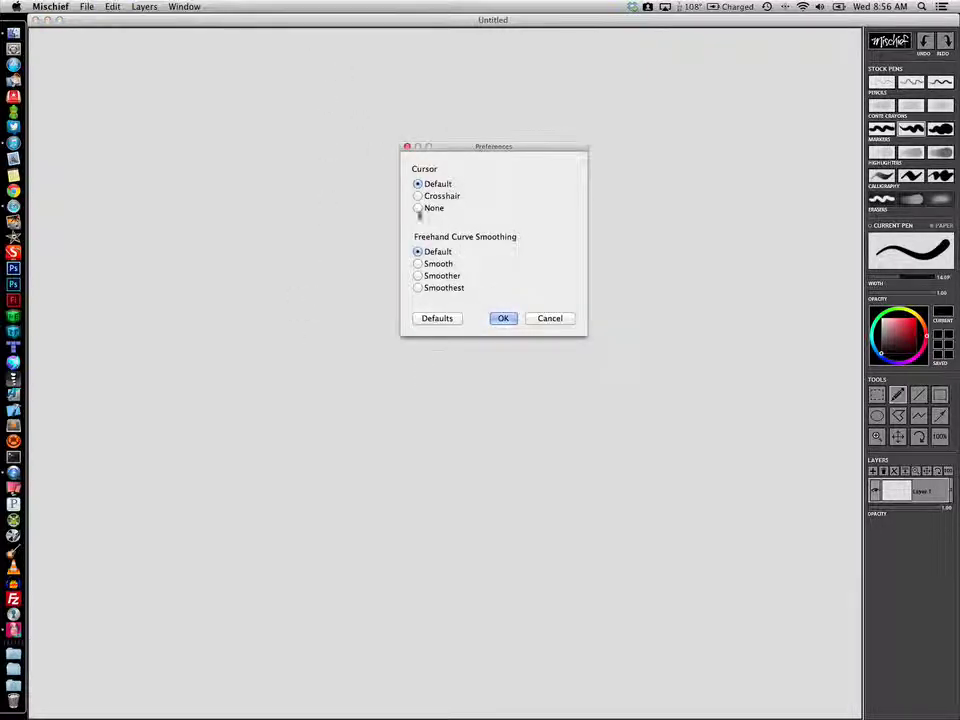
click(418, 196)
click(503, 318)
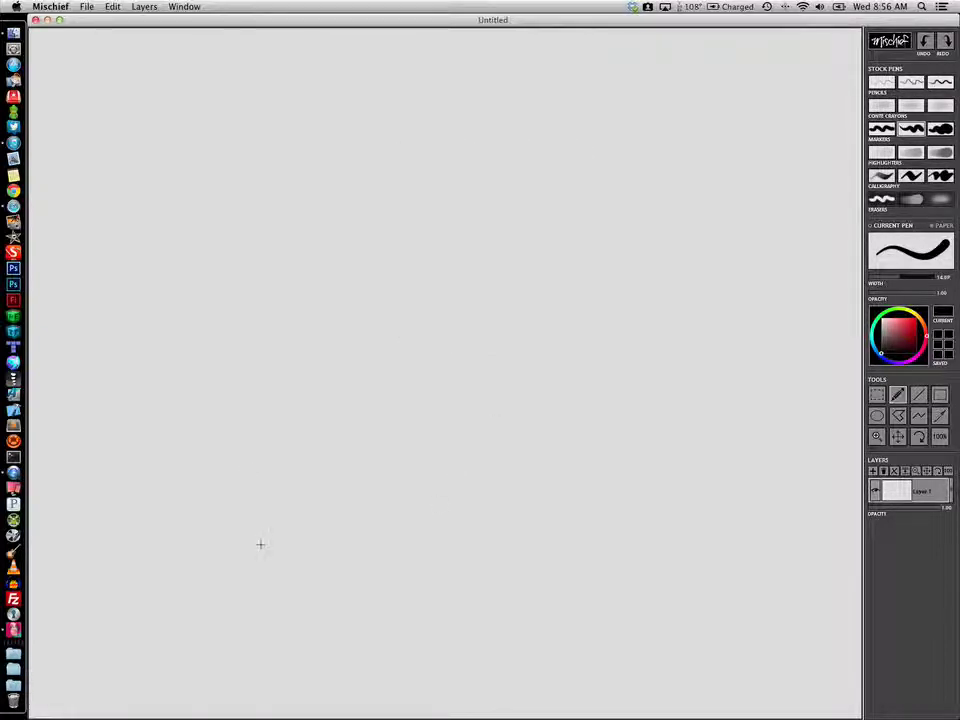
Draw a round face with two teardrop eyes and a smiling mouth divided into teeth in black marker
mouse_move(503, 222)
mouse_down()
mouse_move(469, 208)
mouse_move(395, 223)
mouse_move(348, 296)
mouse_move(371, 382)
mouse_move(446, 402)
mouse_move(532, 344)
mouse_move(536, 281)
mouse_move(503, 218)
mouse_up()
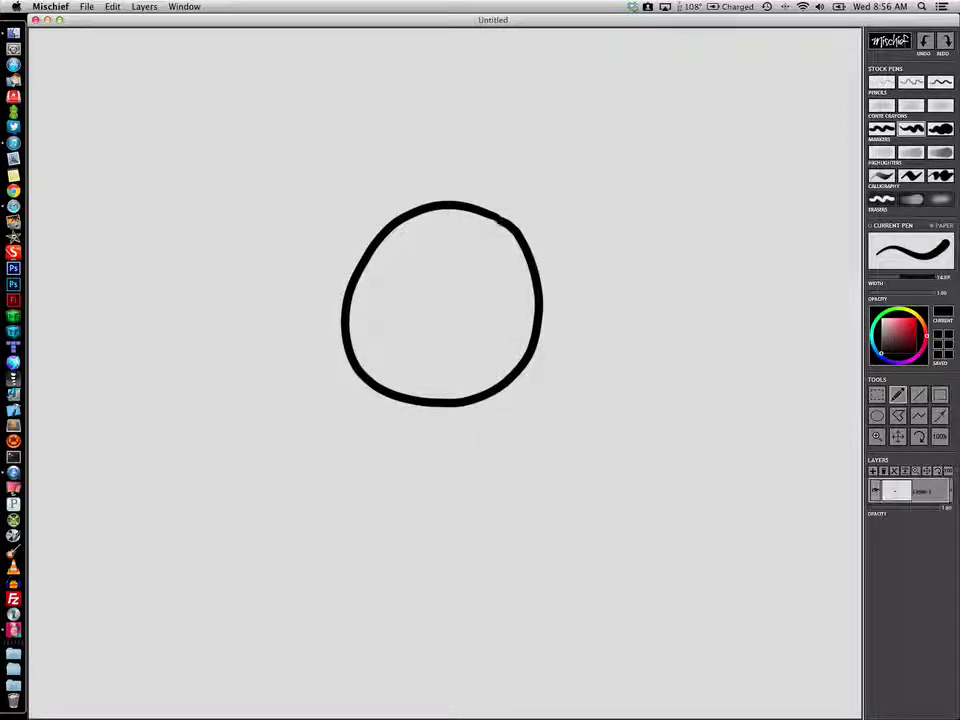
mouse_move(411, 248)
mouse_down()
mouse_move(398, 285)
mouse_move(421, 292)
mouse_move(412, 246)
mouse_up()
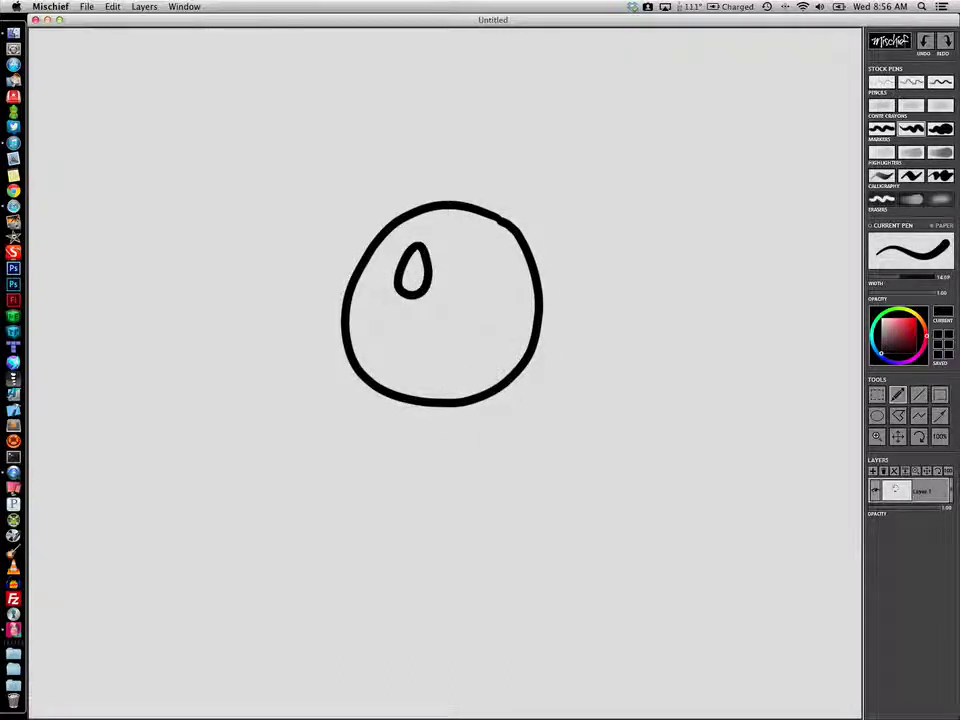
mouse_move(476, 246)
mouse_down()
mouse_move(461, 285)
mouse_move(475, 245)
mouse_up()
mouse_move(493, 326)
mouse_down()
mouse_move(456, 341)
mouse_move(391, 332)
mouse_move(414, 374)
mouse_move(474, 358)
mouse_move(488, 327)
mouse_move(449, 361)
mouse_move(414, 357)
mouse_up()
mouse_move(431, 341)
mouse_down()
mouse_move(431, 358)
mouse_move(461, 340)
mouse_up()
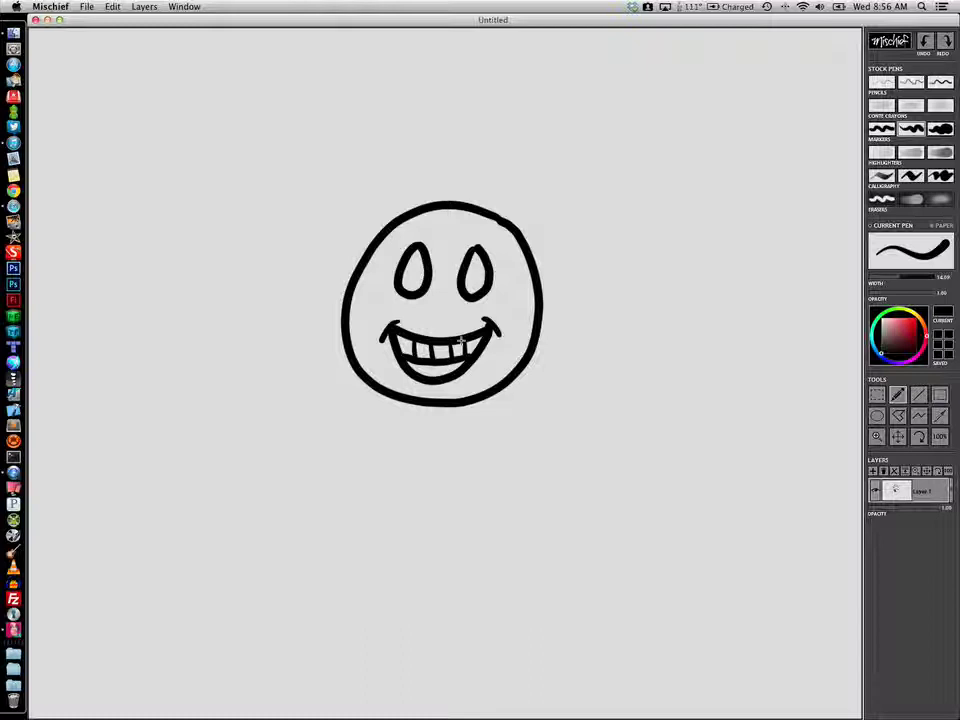
Zoom in and center the view on the big face's left eye
key(z)
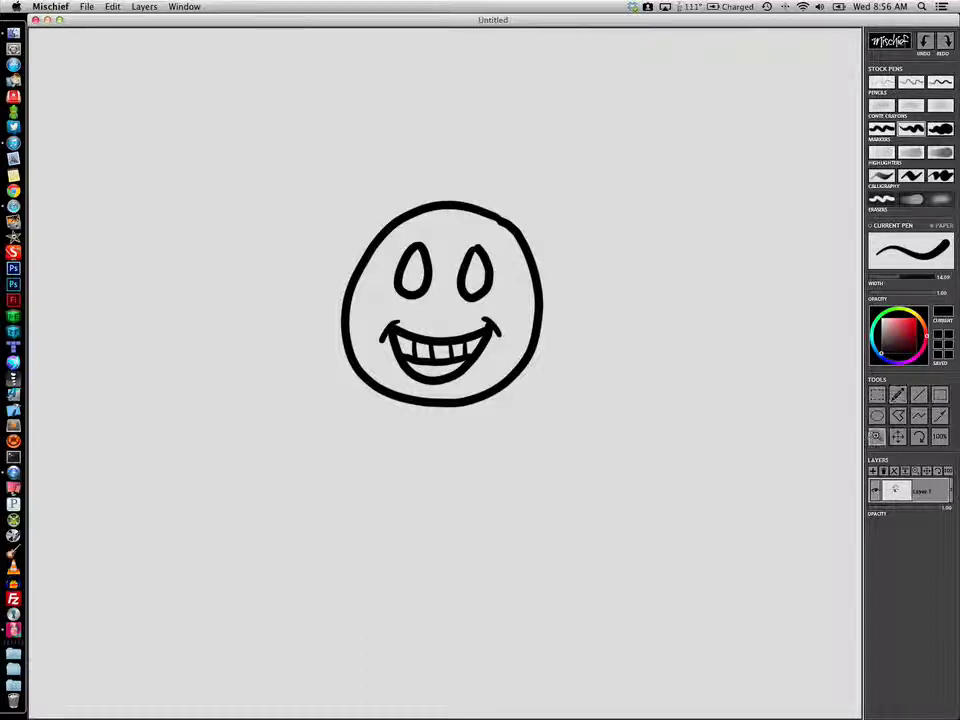
drag(407, 332, 500, 470)
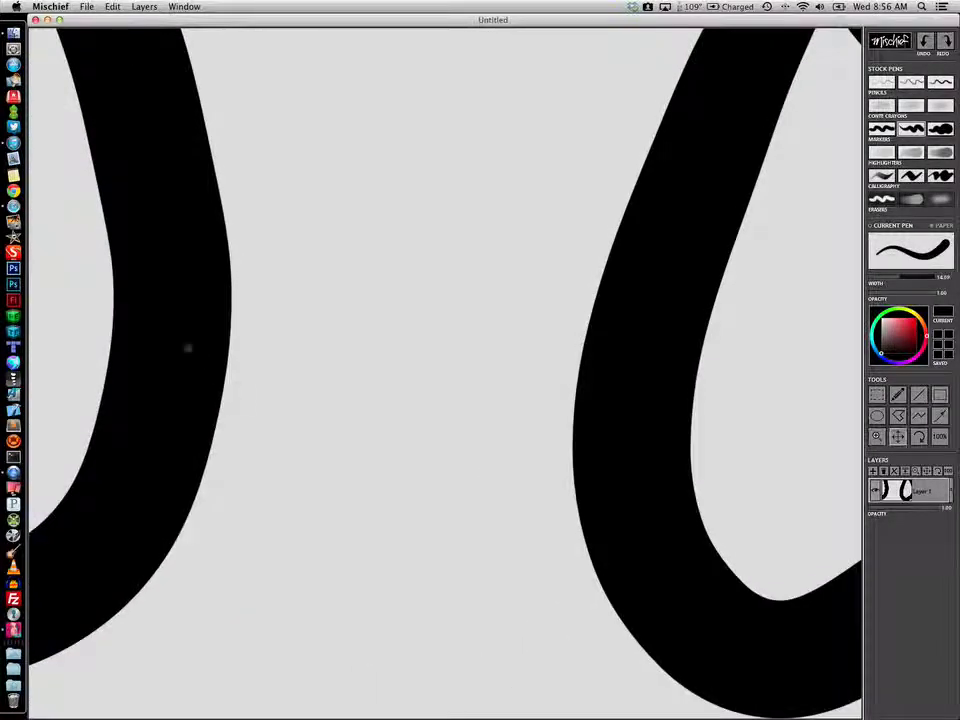
drag(176, 345, 604, 421)
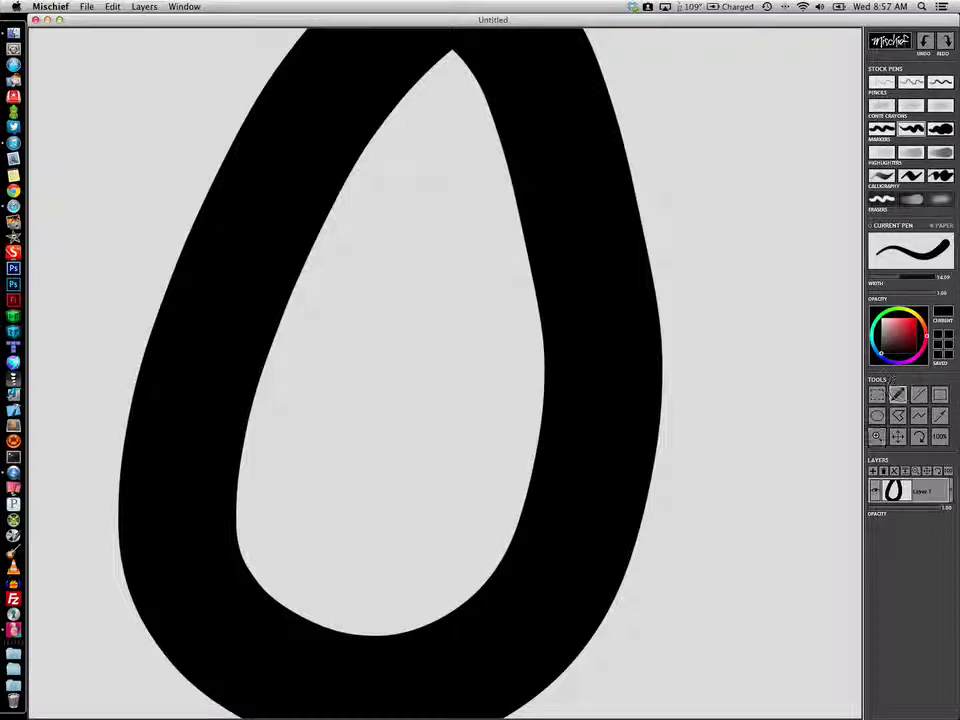
Inside the left eye, draw a mouth with four teeth and two oval eyes, then zoom into one eye
mouse_move(482, 430)
mouse_down()
mouse_move(386, 433)
mouse_move(303, 419)
mouse_move(307, 503)
mouse_move(394, 554)
mouse_move(464, 494)
mouse_move(476, 429)
mouse_move(454, 473)
mouse_move(308, 470)
mouse_up()
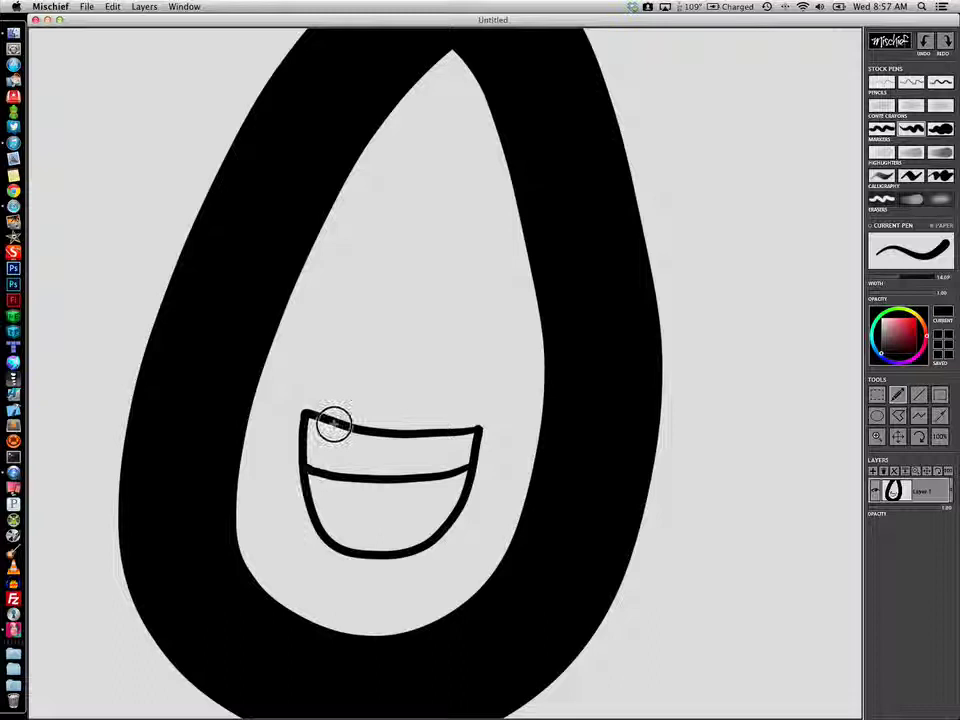
drag(331, 424, 331, 470)
drag(370, 429, 370, 472)
drag(404, 430, 404, 472)
drag(443, 437, 443, 472)
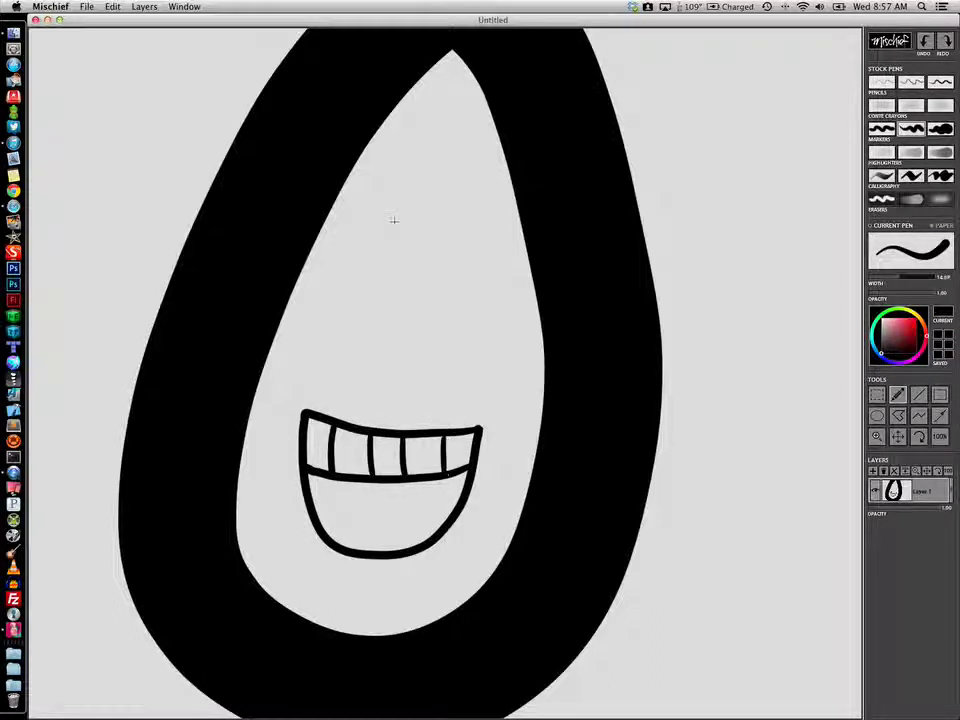
mouse_move(388, 215)
mouse_down()
mouse_move(361, 257)
mouse_move(395, 266)
mouse_move(384, 217)
mouse_up()
drag(450, 219, 456, 216)
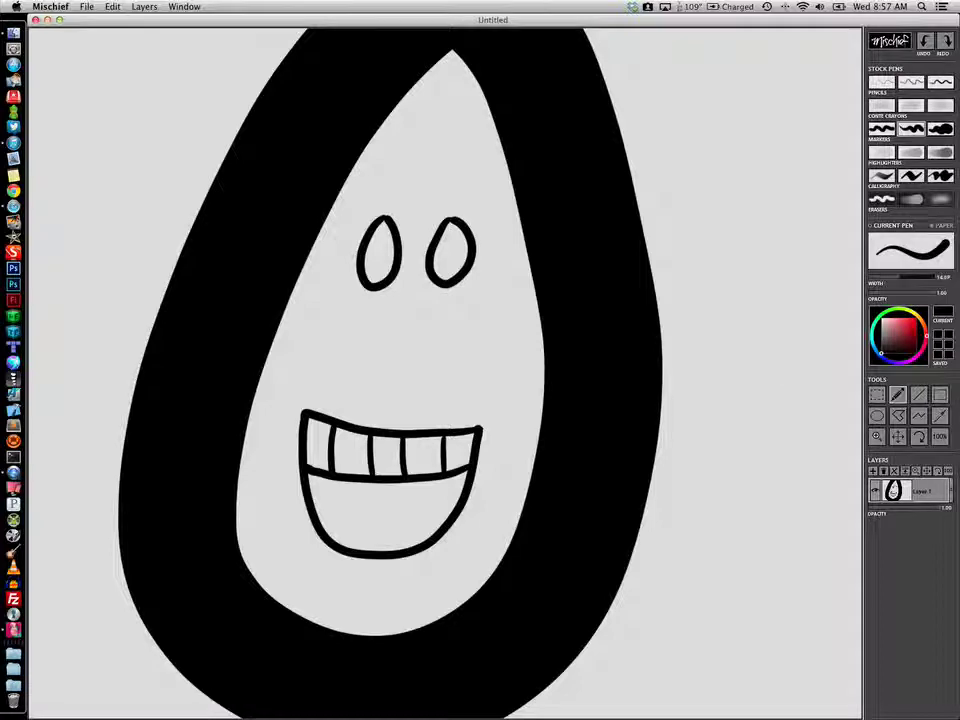
key(z)
mouse_move(480, 240)
mouse_down()
mouse_move(569, 620)
mouse_move(426, 334)
mouse_move(613, 568)
mouse_move(554, 462)
mouse_move(523, 302)
mouse_move(439, 238)
mouse_move(456, 259)
mouse_up()
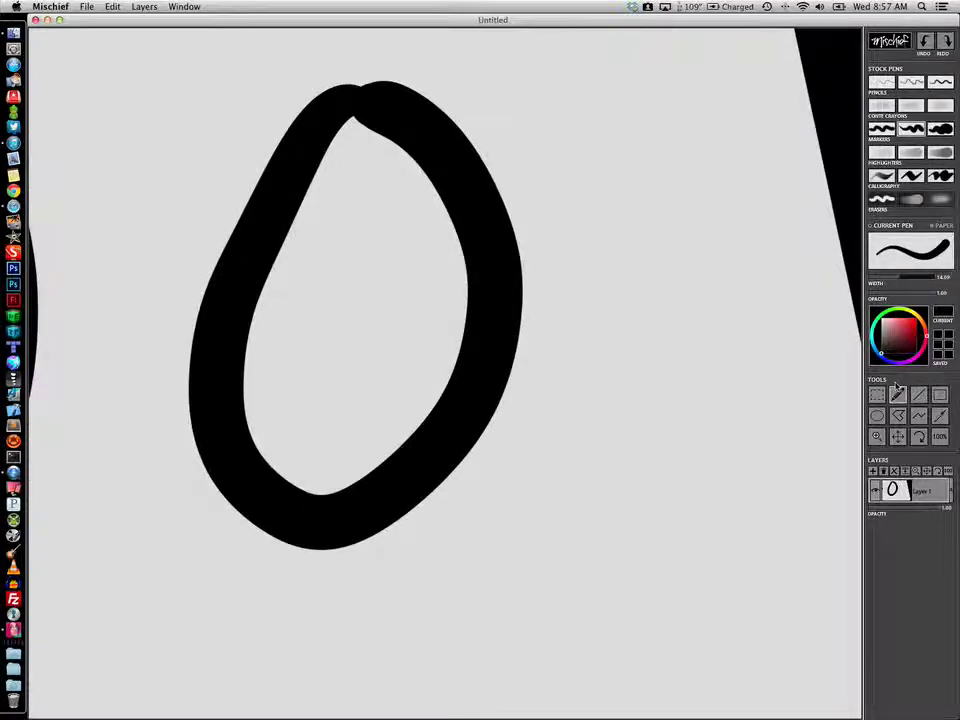
Inside the zoomed eye, draw a third smiley's two eyes, mouth, teeth line and tooth dividers
mouse_move(328, 222)
mouse_down()
mouse_move(343, 261)
mouse_move(346, 224)
mouse_move(407, 240)
mouse_up()
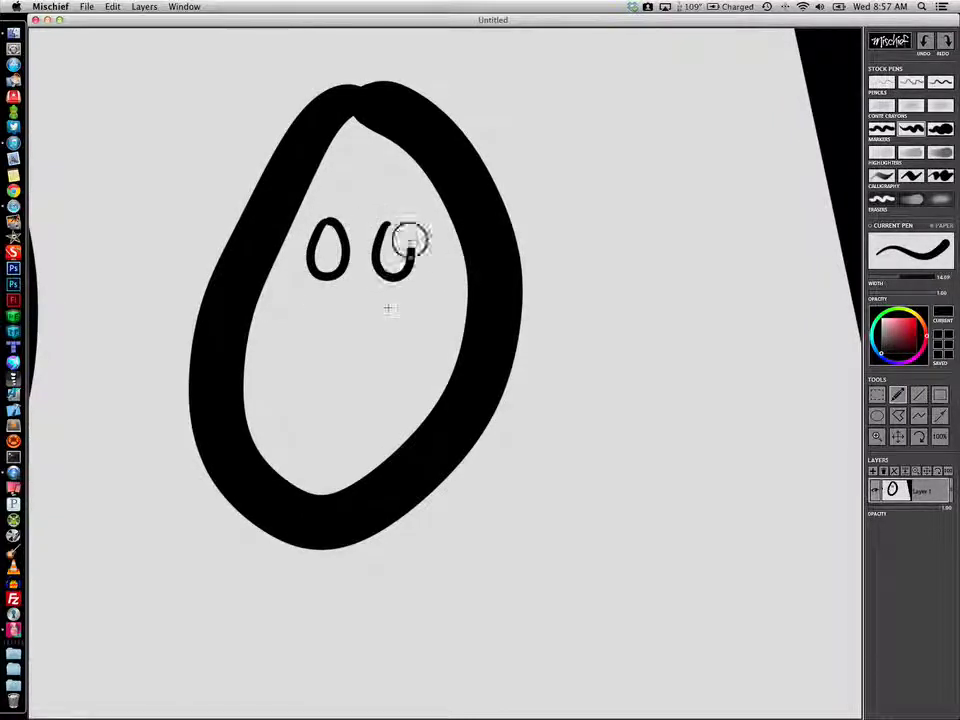
mouse_move(407, 343)
mouse_down()
mouse_move(283, 378)
mouse_move(367, 413)
mouse_move(408, 345)
mouse_up()
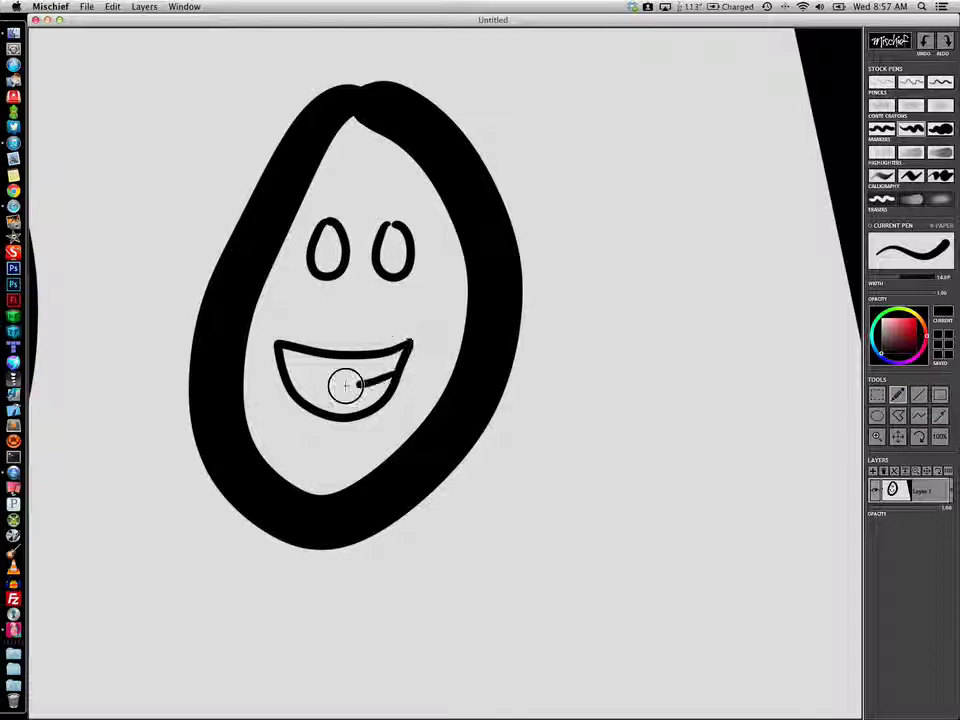
drag(285, 376, 402, 371)
mouse_move(307, 355)
mouse_down()
mouse_move(307, 380)
mouse_move(354, 381)
mouse_up()
drag(374, 350, 375, 378)
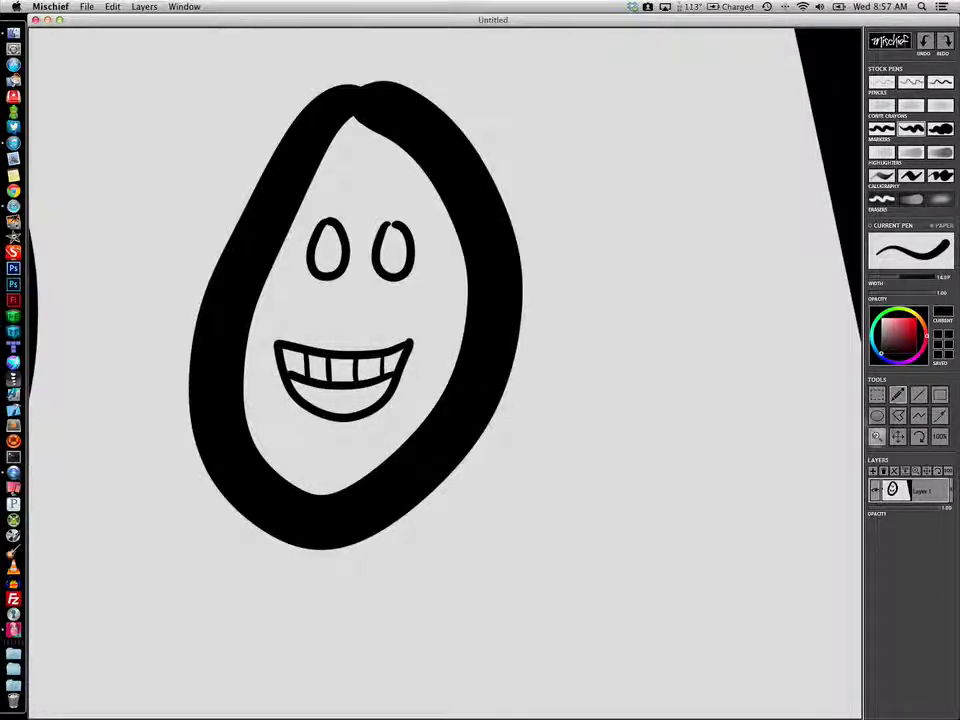
scroll(551, 557, up, 6)
Zoom deeper into the eye and draw a tiny face's mouth and two oval eyes
scroll(364, 314, up, 3)
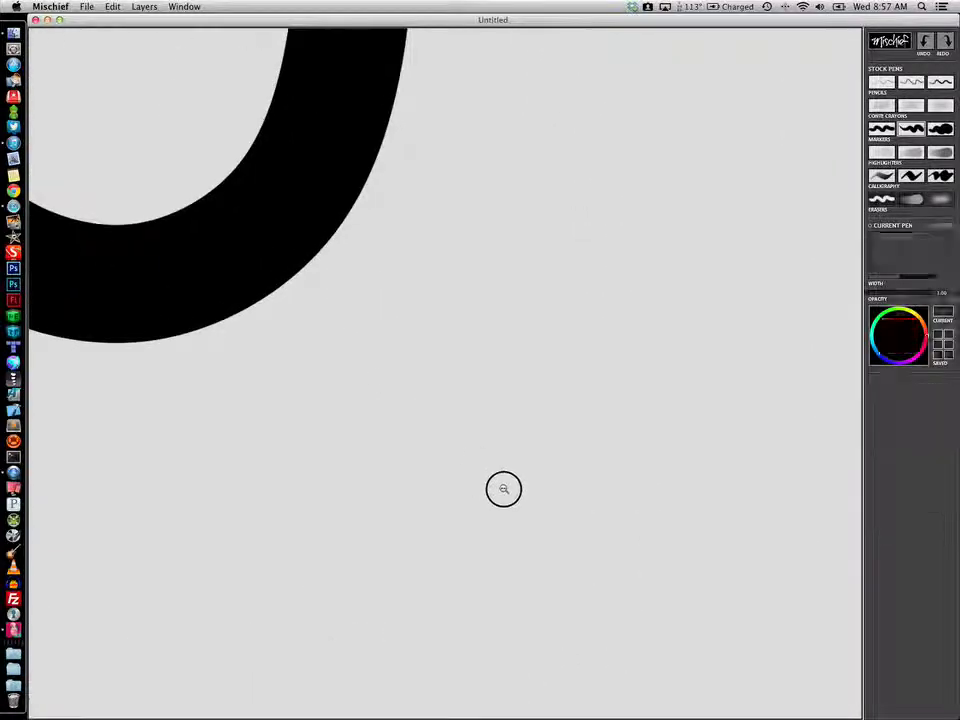
drag(283, 204, 609, 623)
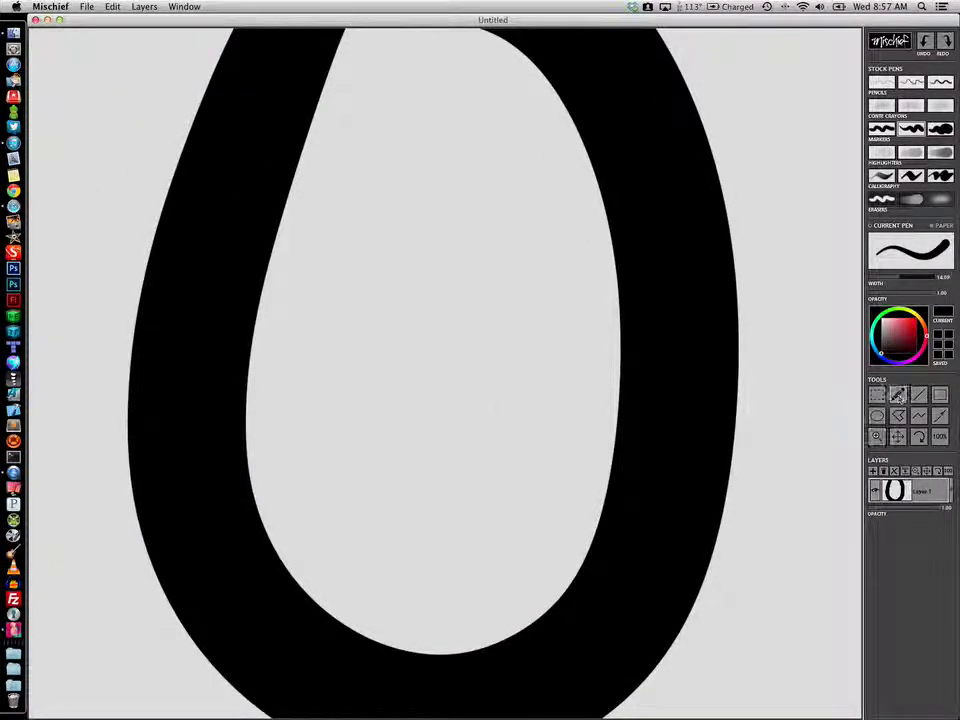
mouse_move(531, 397)
mouse_down()
mouse_move(332, 407)
mouse_move(509, 499)
mouse_move(533, 398)
mouse_up()
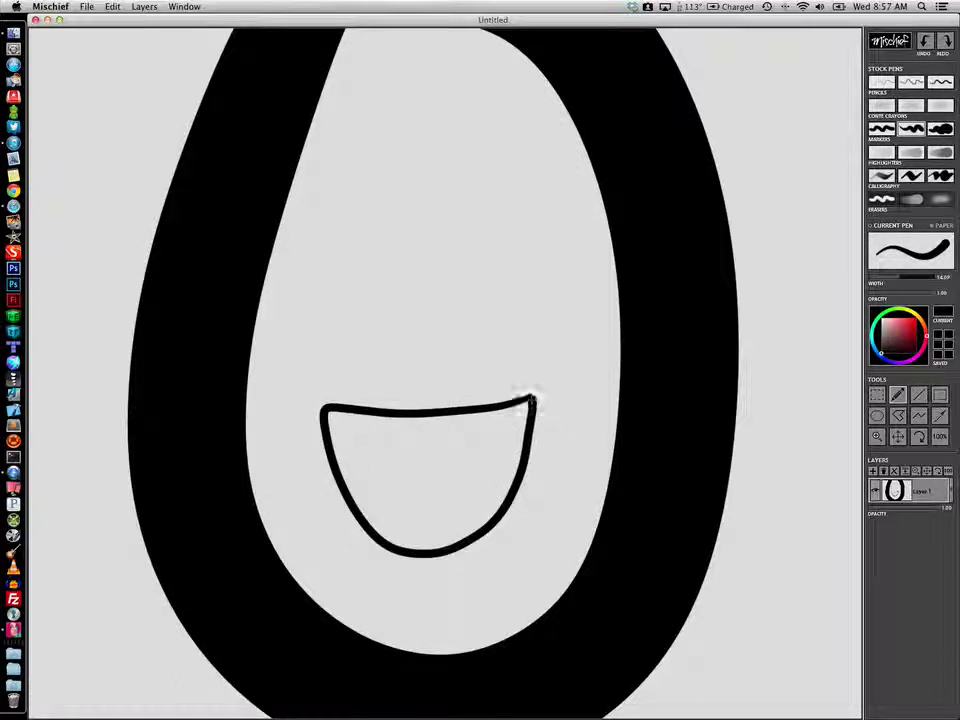
mouse_move(386, 157)
mouse_down()
mouse_move(401, 186)
mouse_move(390, 157)
mouse_up()
drag(489, 158, 493, 164)
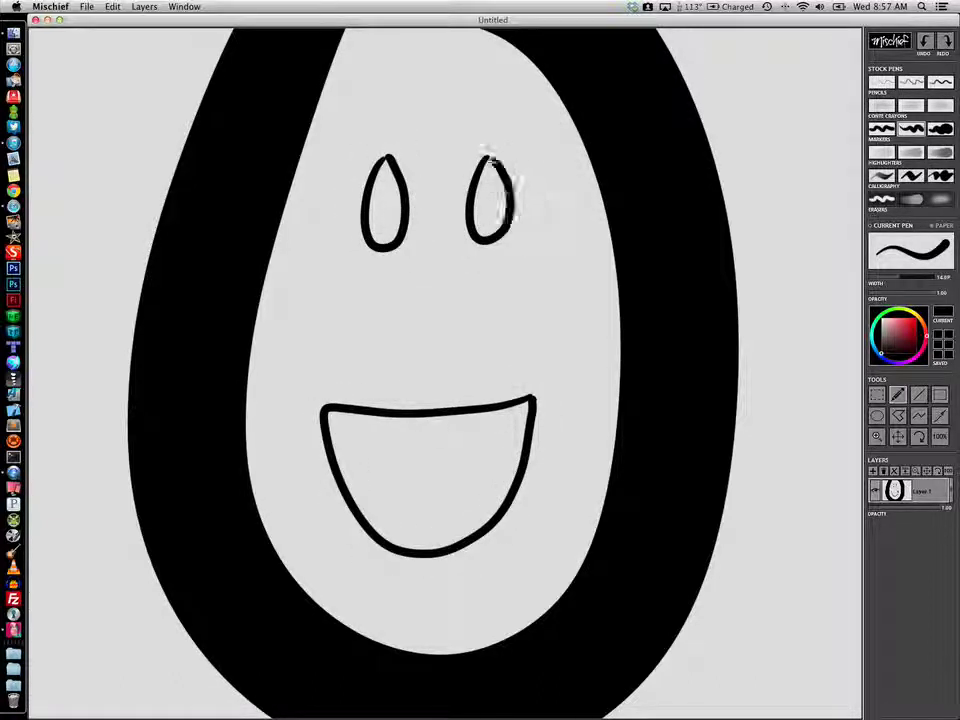
Add a teeth line and four vertical tooth dividers to the tiny face's mouth
mouse_move(527, 440)
mouse_down()
mouse_move(331, 451)
mouse_move(356, 455)
mouse_up()
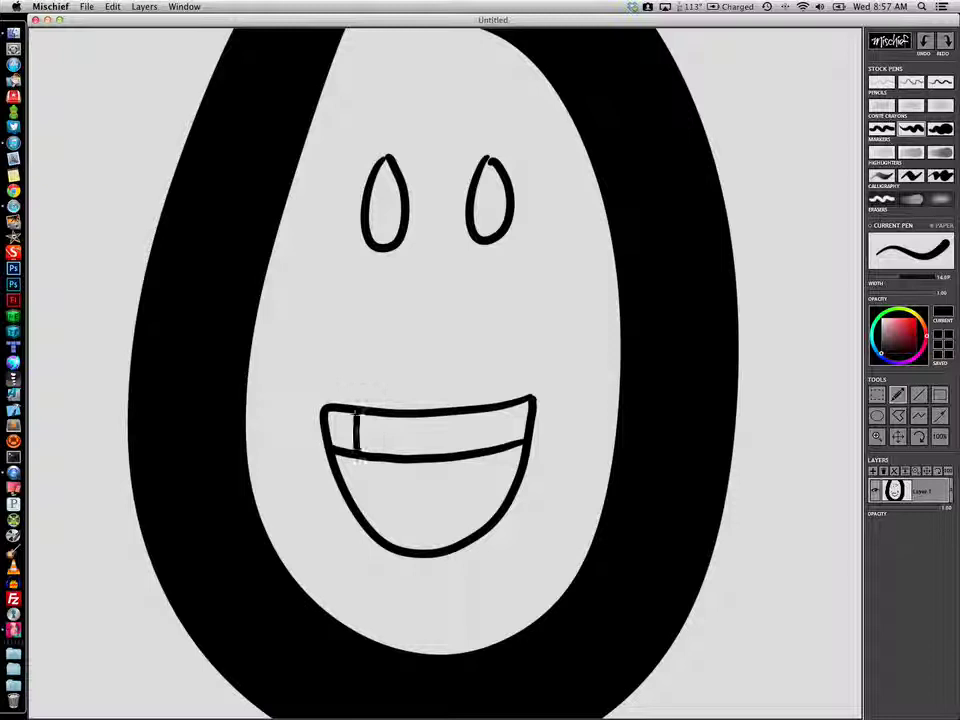
drag(396, 414, 397, 455)
drag(438, 414, 439, 454)
drag(482, 414, 483, 450)
drag(514, 405, 512, 448)
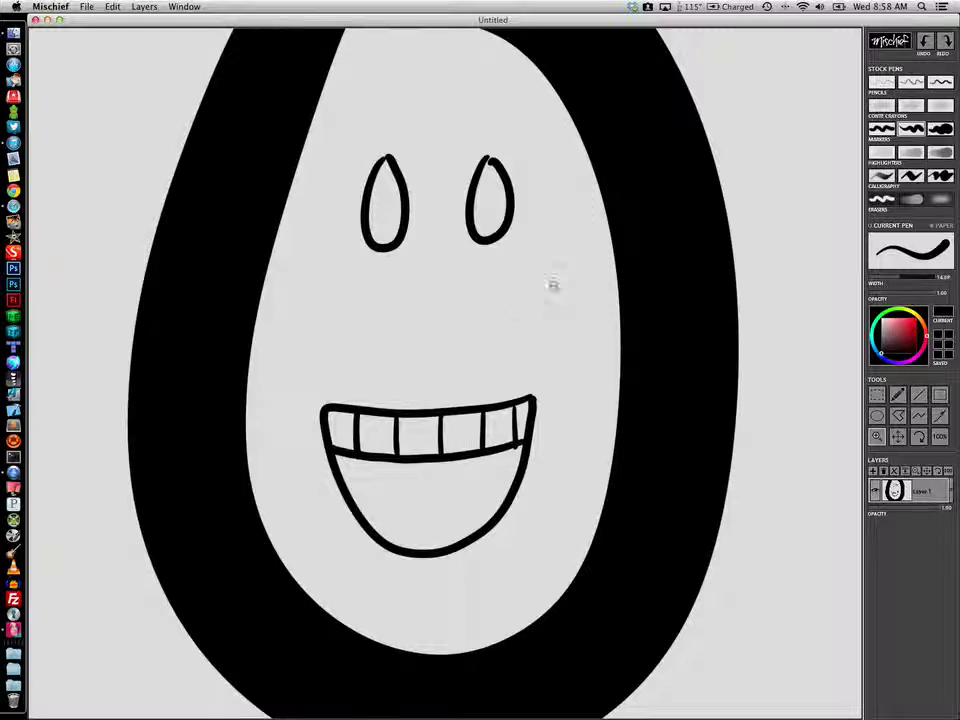
Zoom out until the whole large smiley with its nested toothy faces fits the window
scroll(555, 414, down, 3)
scroll(505, 380, down, 8)
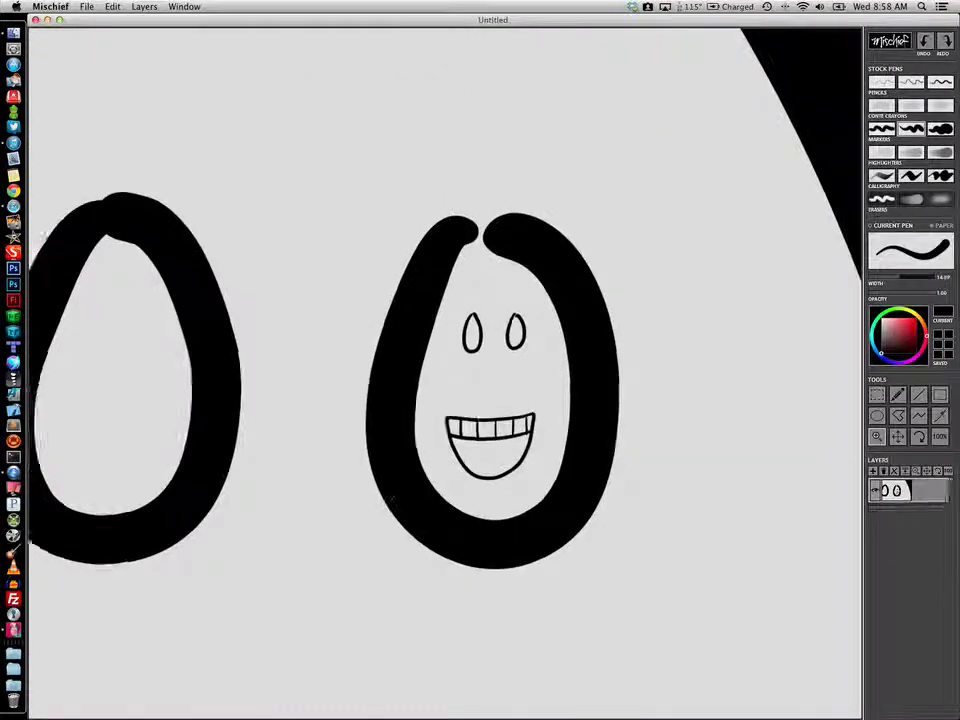
scroll(505, 656, down, 3)
scroll(437, 405, up, 4)
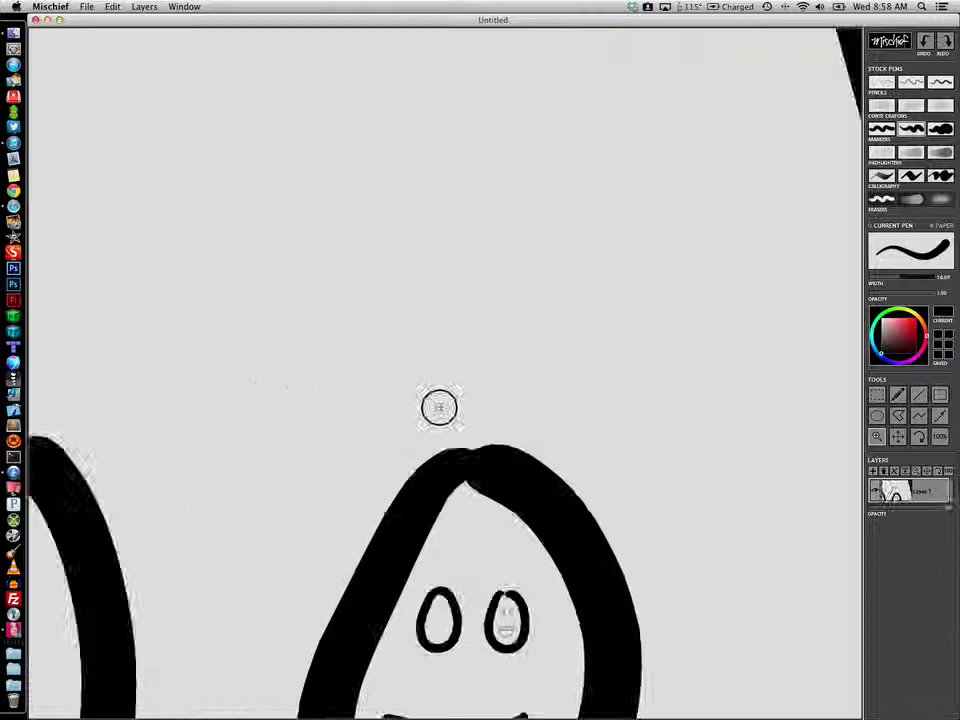
scroll(482, 522, down, 5)
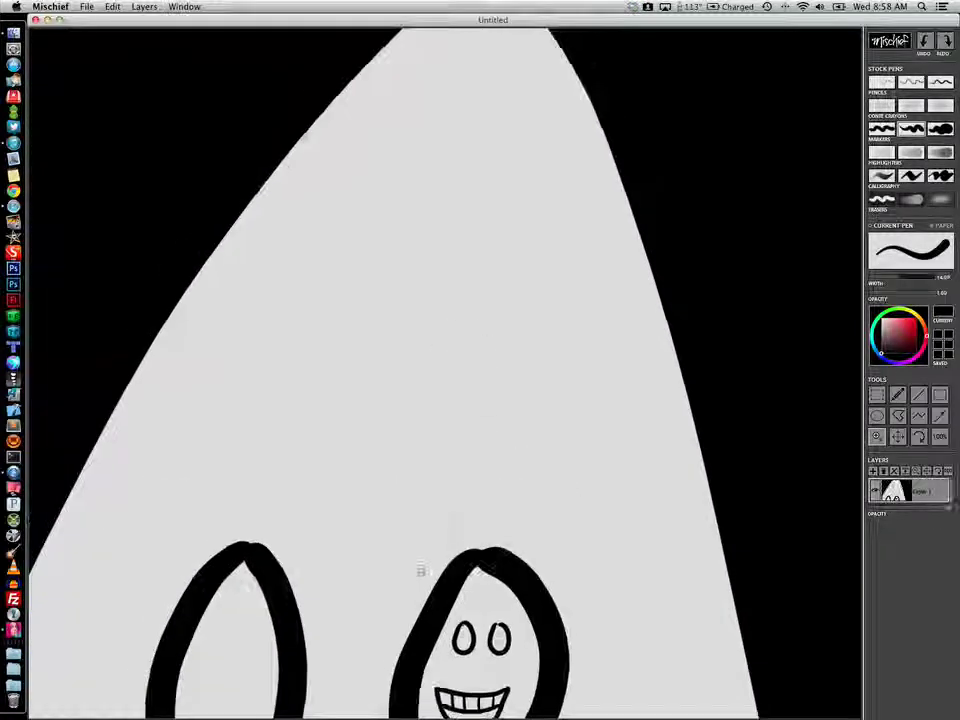
scroll(450, 611, down, 6)
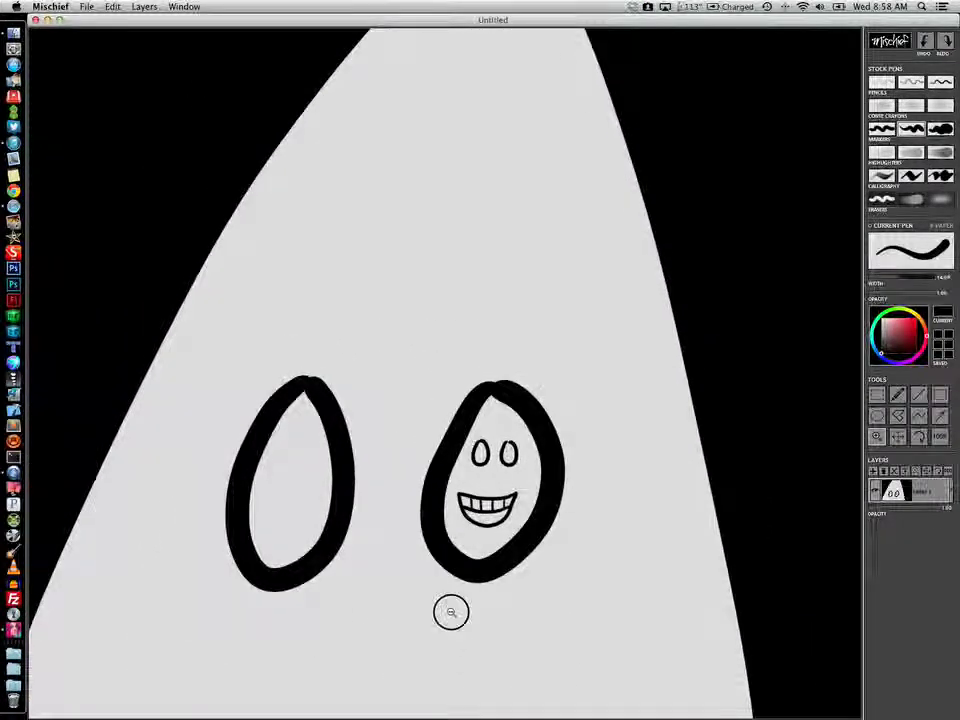
scroll(433, 182, down, 5)
scroll(471, 643, up, 4)
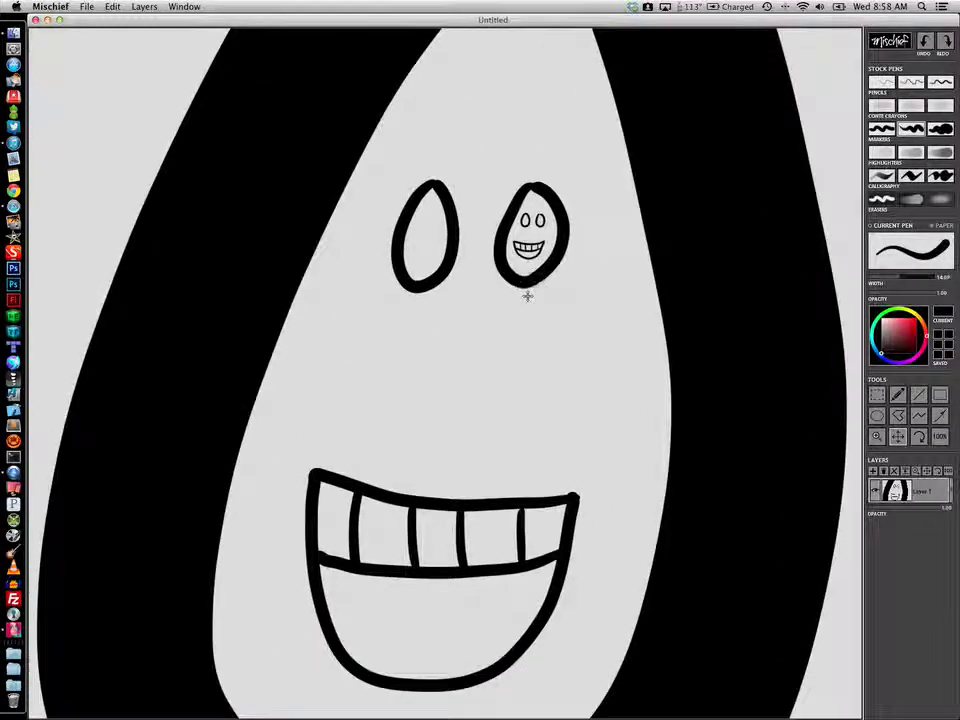
scroll(487, 228, down, 2)
scroll(508, 530, down, 5)
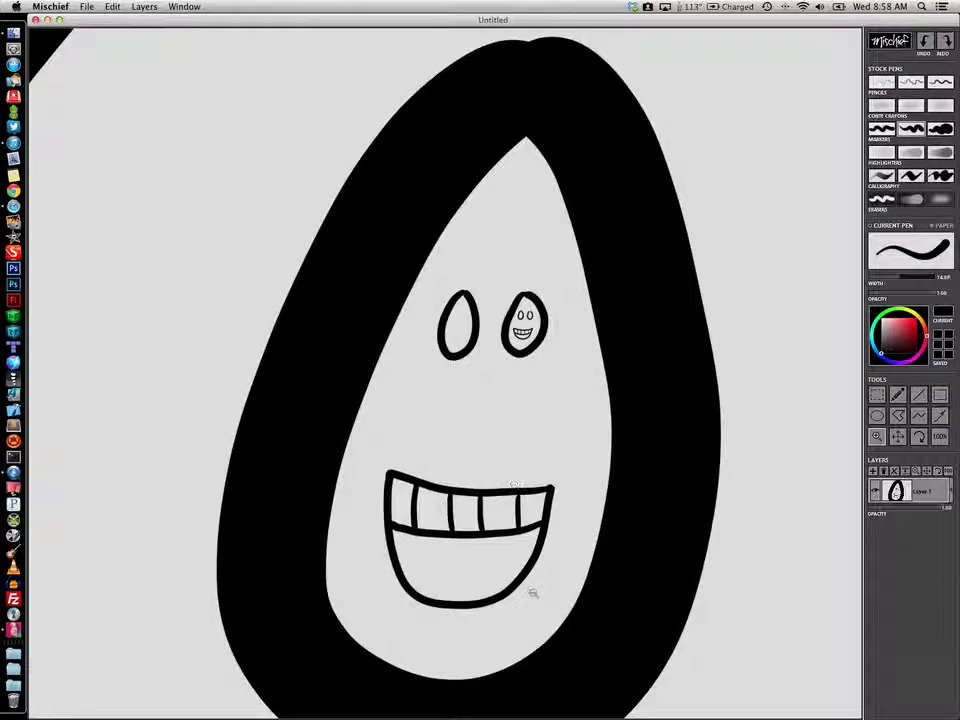
scroll(531, 596, down, 5)
scroll(527, 598, down, 5)
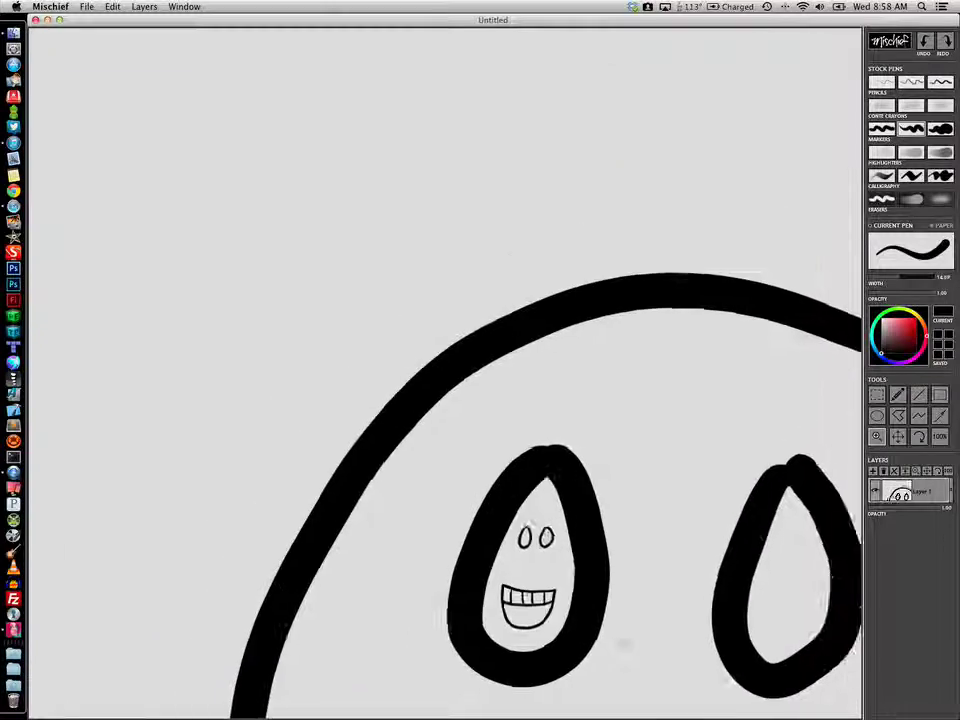
scroll(507, 406, down, 3)
scroll(507, 406, down, 5)
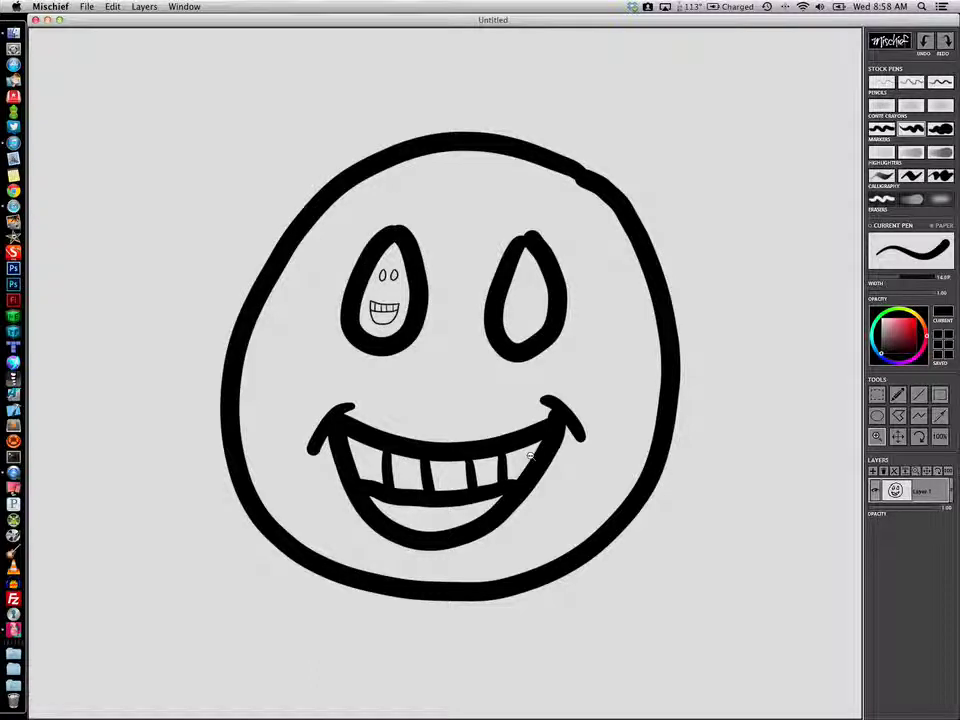
Switch to red, zoom onto the big mouth, and draw a red tongue curve below the teeth
click(906, 330)
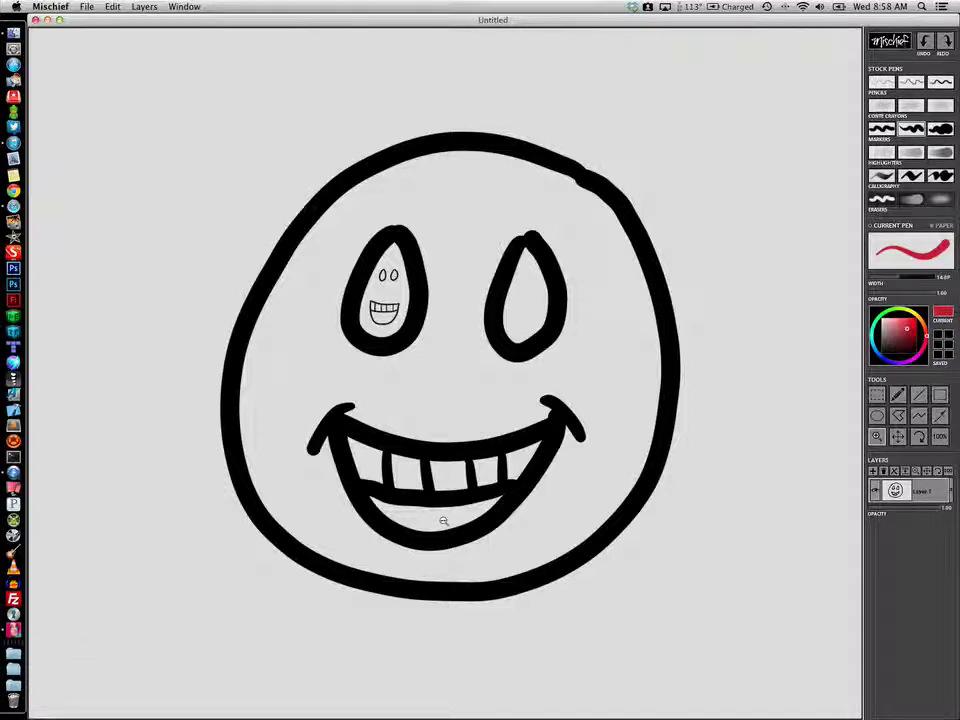
drag(443, 521, 491, 551)
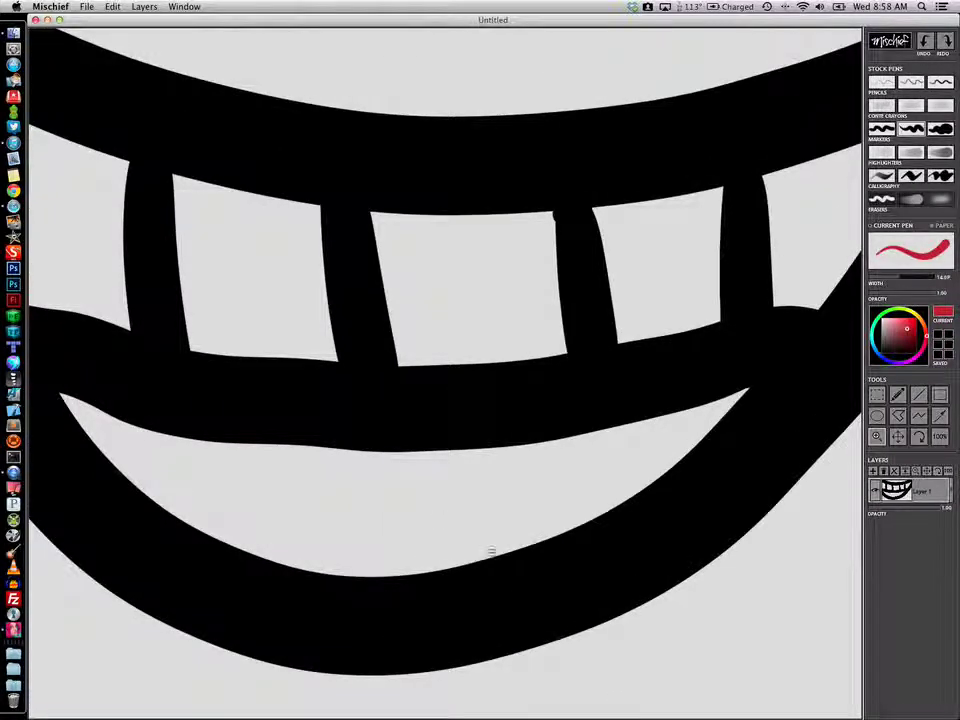
key(b)
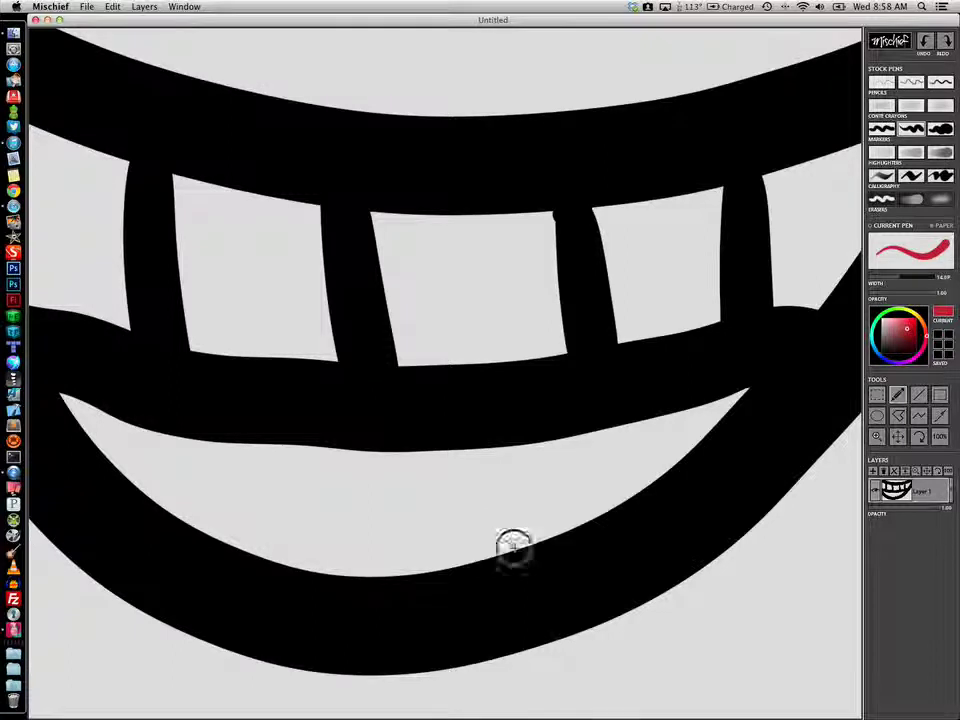
mouse_move(513, 545)
mouse_down()
mouse_move(480, 512)
mouse_move(344, 484)
mouse_move(267, 508)
mouse_move(231, 538)
mouse_up()
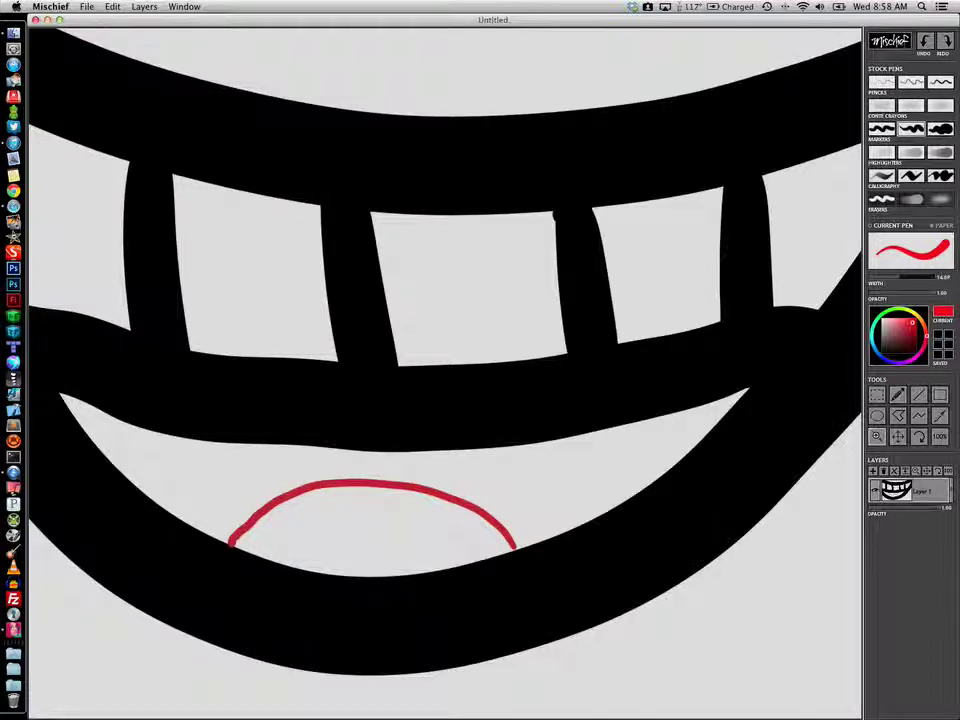
Sprinkle twelve small red taste-bud dots across the tongue
scroll(375, 501, up, 5)
scroll(403, 516, up, 3)
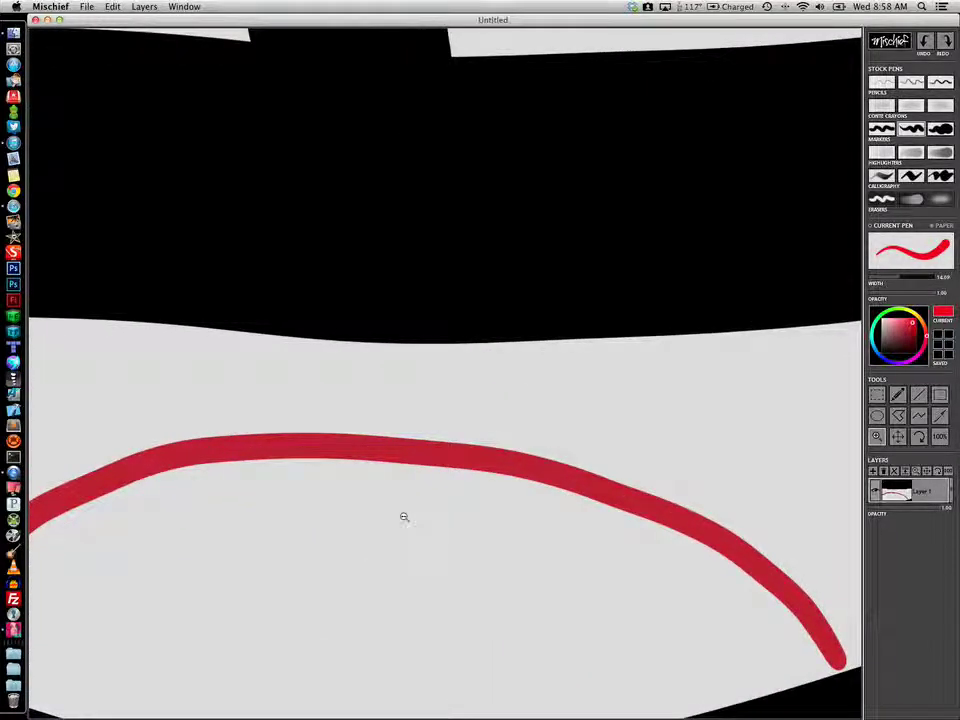
click(334, 480)
click(349, 488)
click(293, 493)
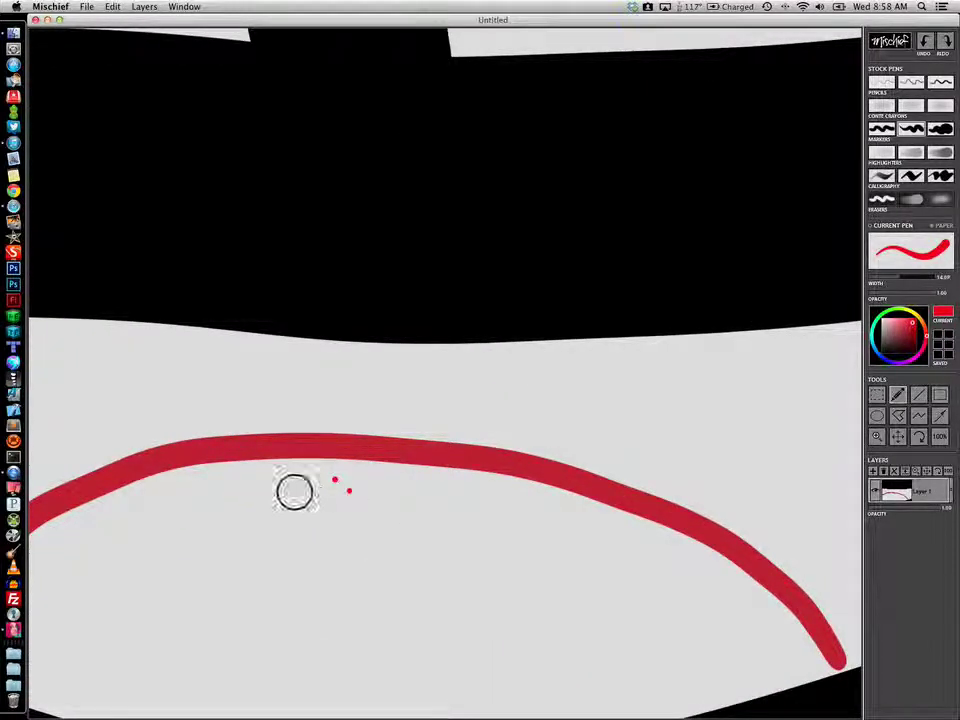
click(314, 484)
click(321, 512)
click(395, 486)
click(445, 482)
click(479, 492)
click(468, 516)
click(430, 521)
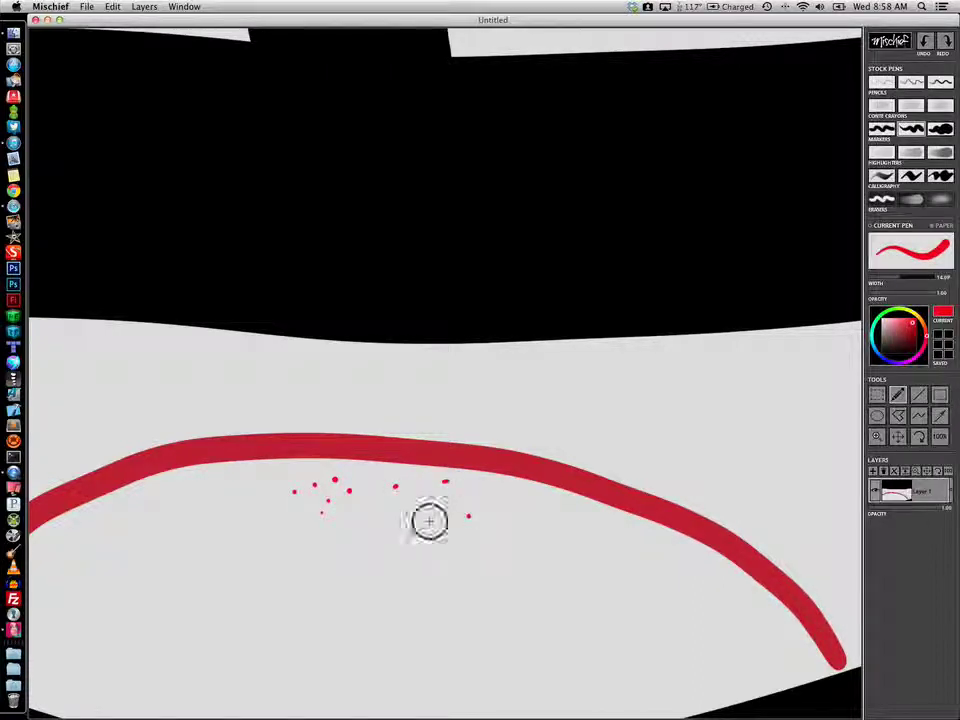
click(389, 527)
click(380, 580)
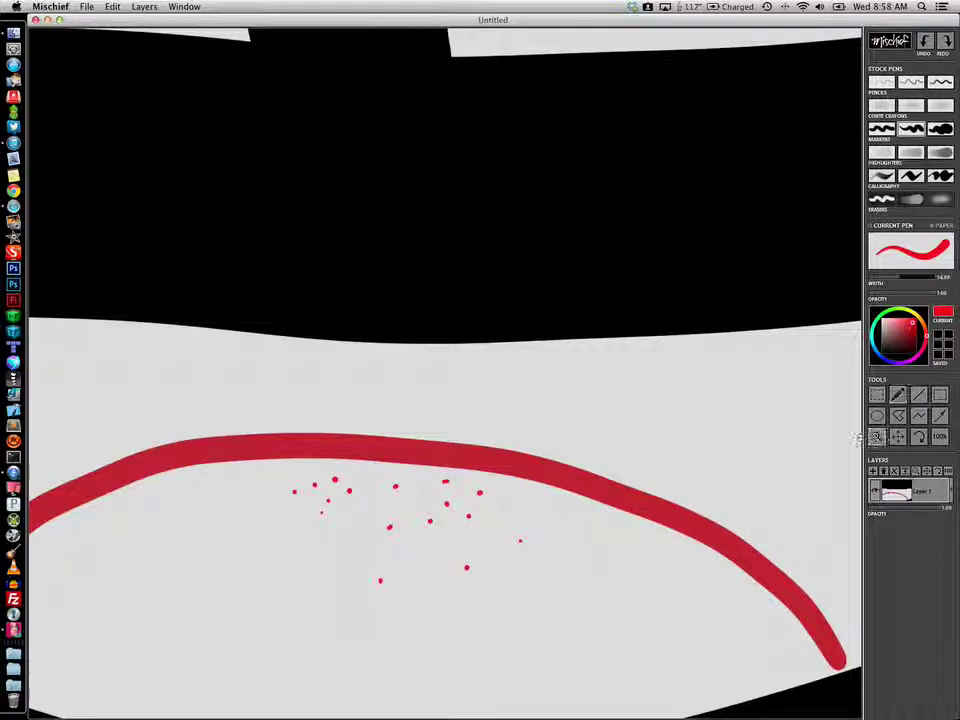
scroll(545, 510, down, 3)
Zoom back out to show the full smiley with its red tongue and nested faces
scroll(545, 530, down, 10)
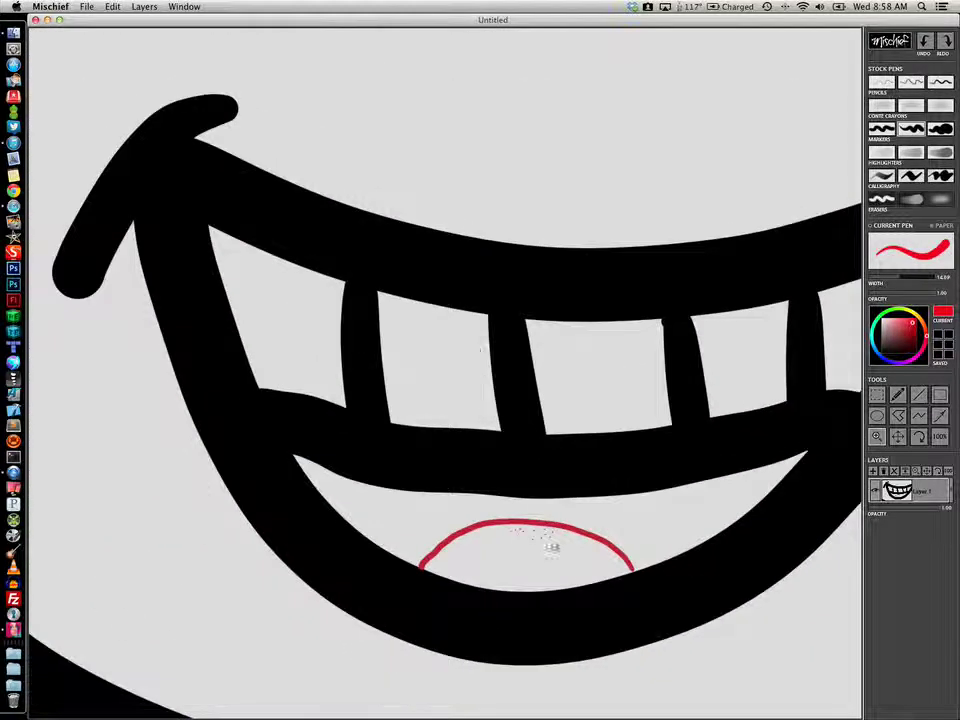
scroll(546, 396, down, 2)
scroll(615, 504, up, 8)
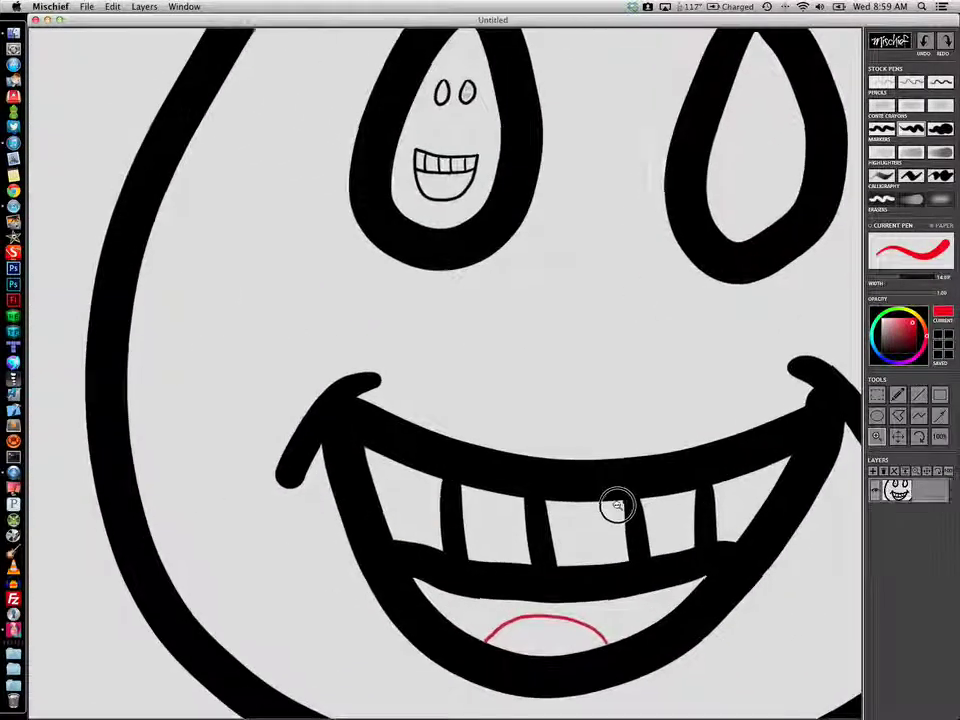
scroll(545, 400, down, 2)
scroll(591, 531, up, 4)
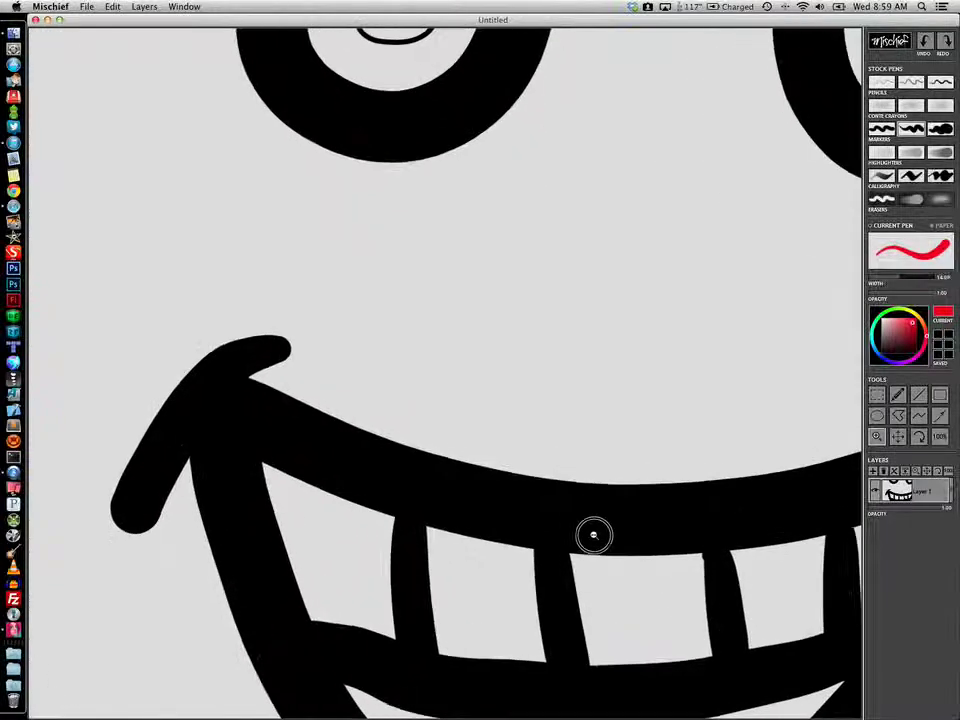
scroll(538, 407, down, 6)
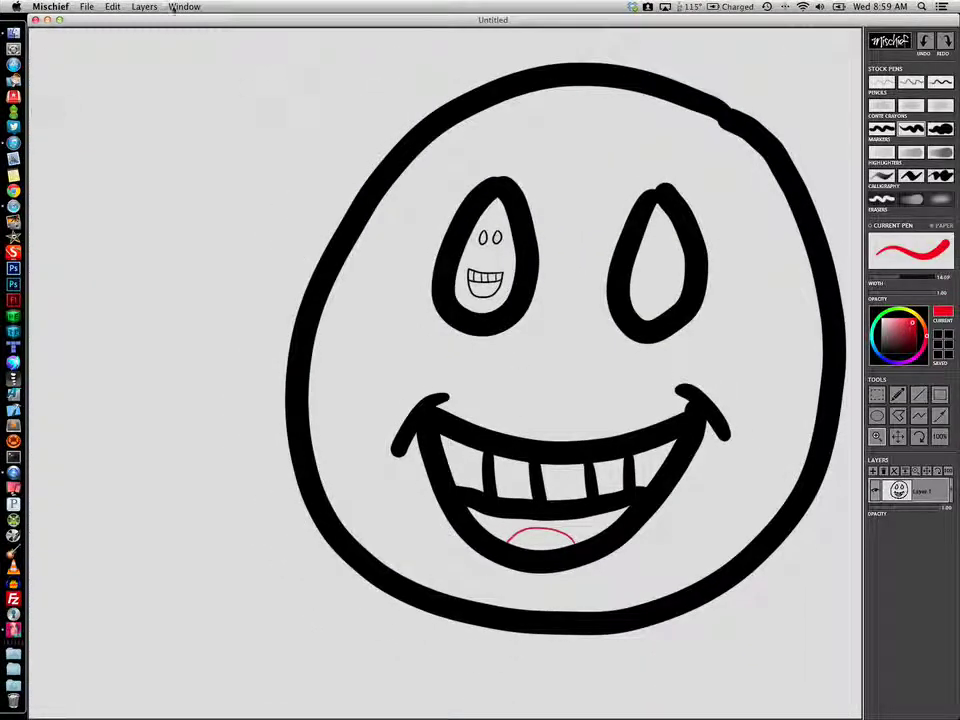
Choose the File menu's selected-region export option and marquee a rectangle around the left eye
click(87, 6)
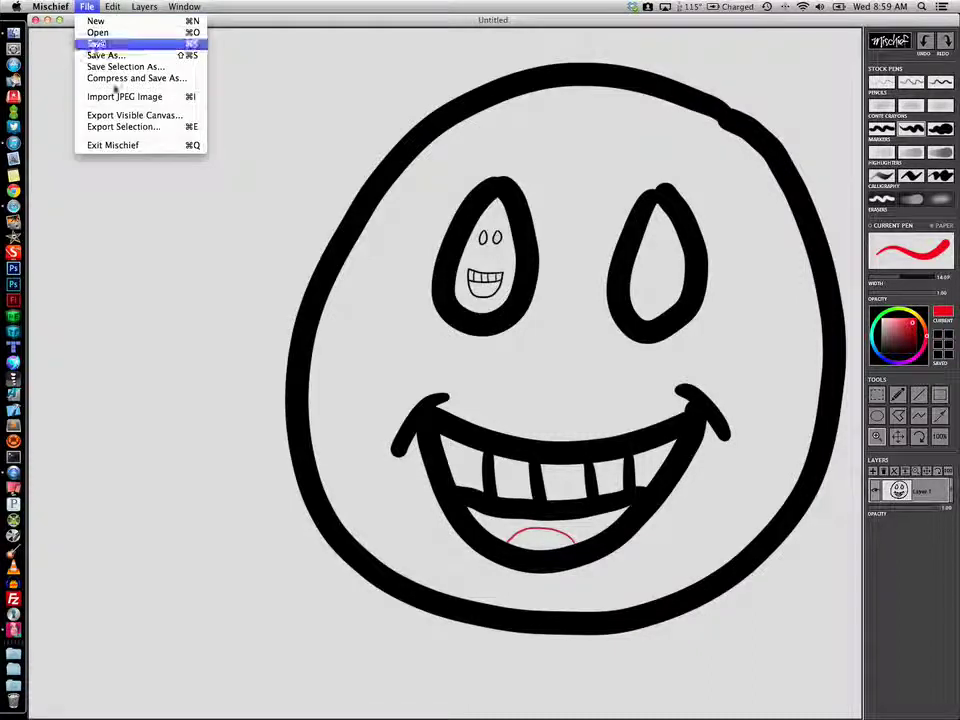
click(113, 127)
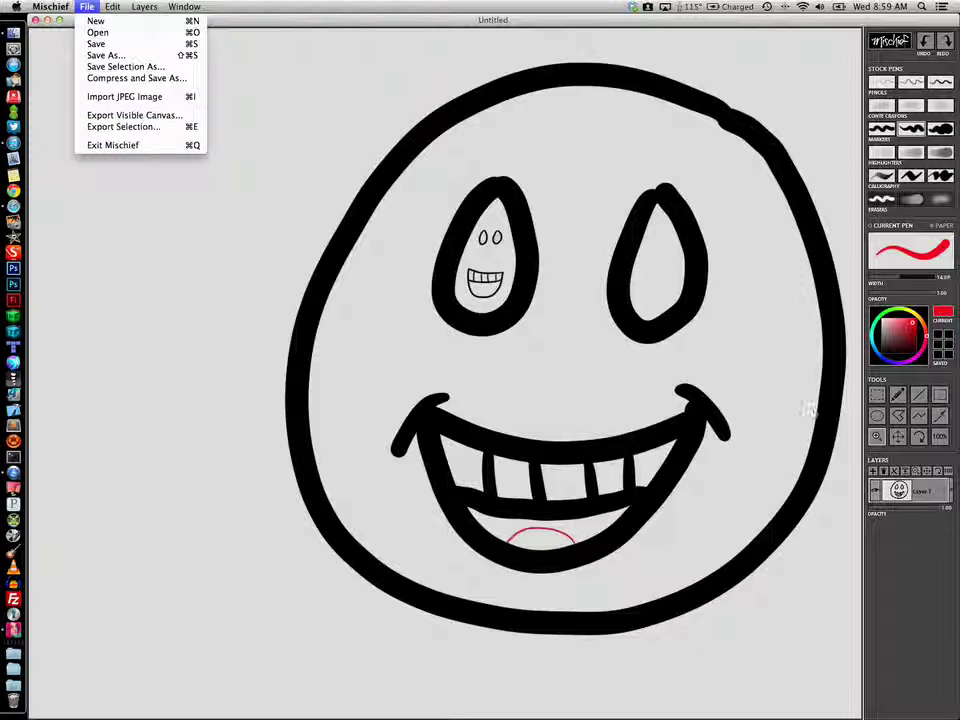
scroll(434, 158, up, 3)
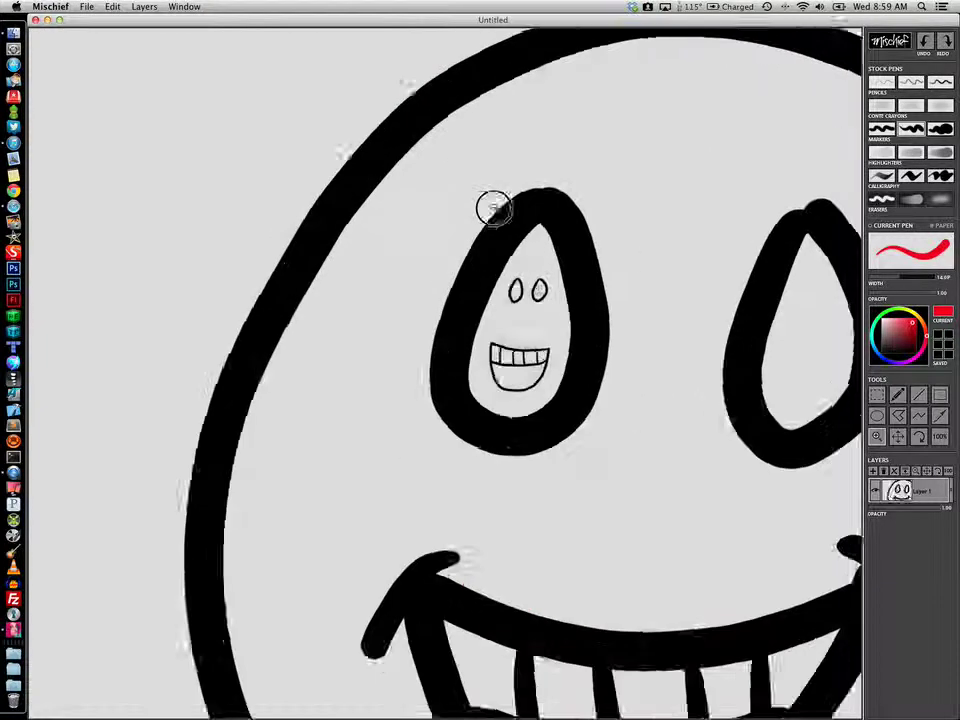
scroll(493, 208, down, 4)
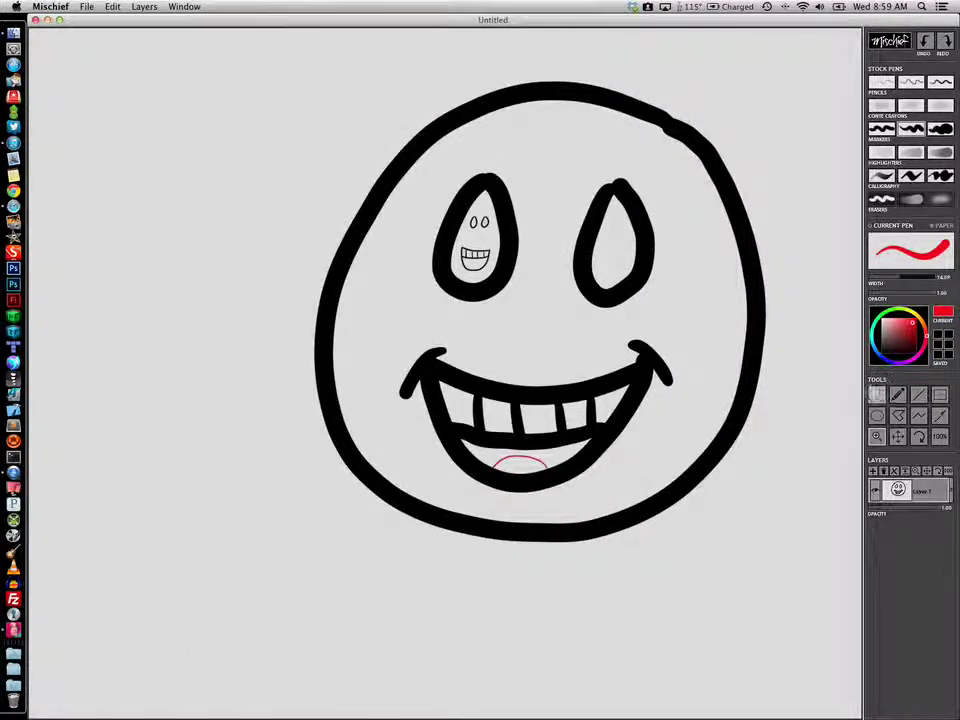
drag(424, 163, 542, 313)
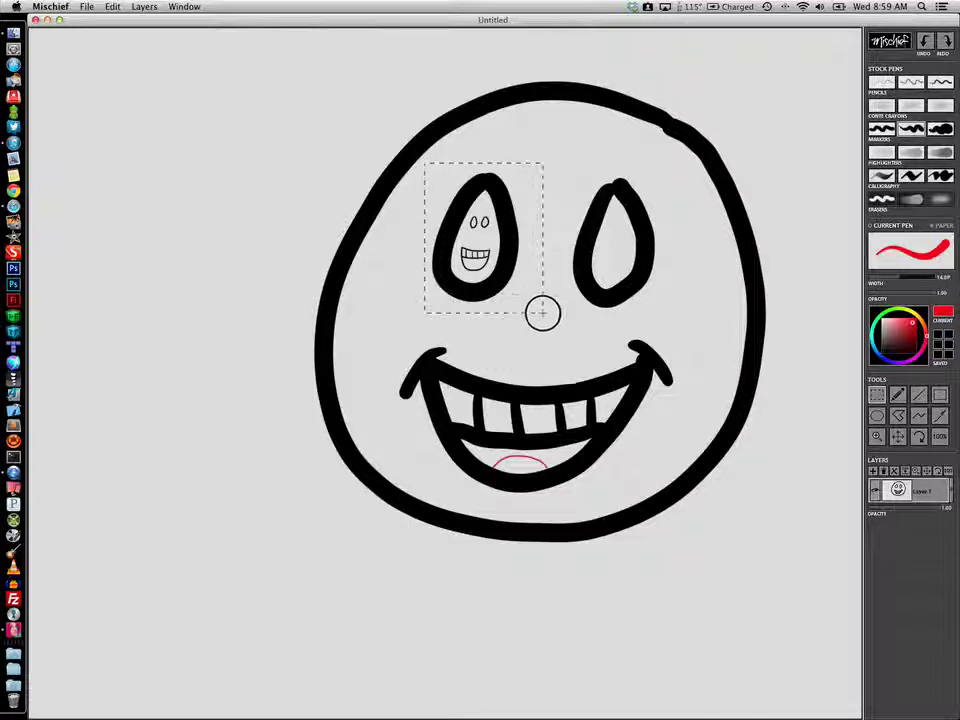
click(87, 6)
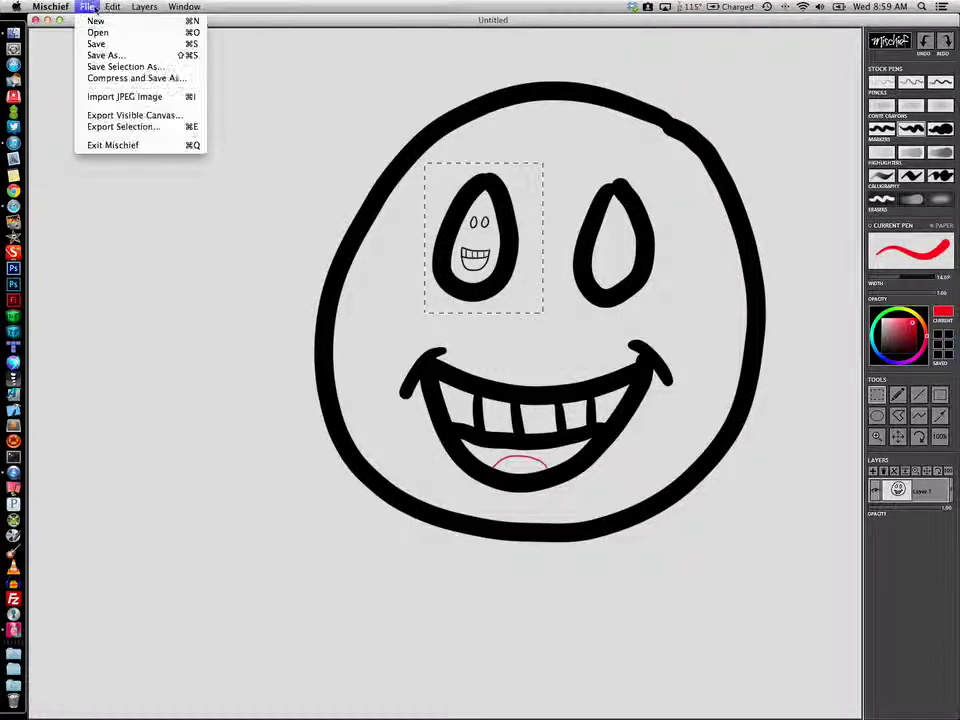
Export the visible canvas at 1554 × 1156 pixels with resolution set back to 72 pixels/inch
click(120, 116)
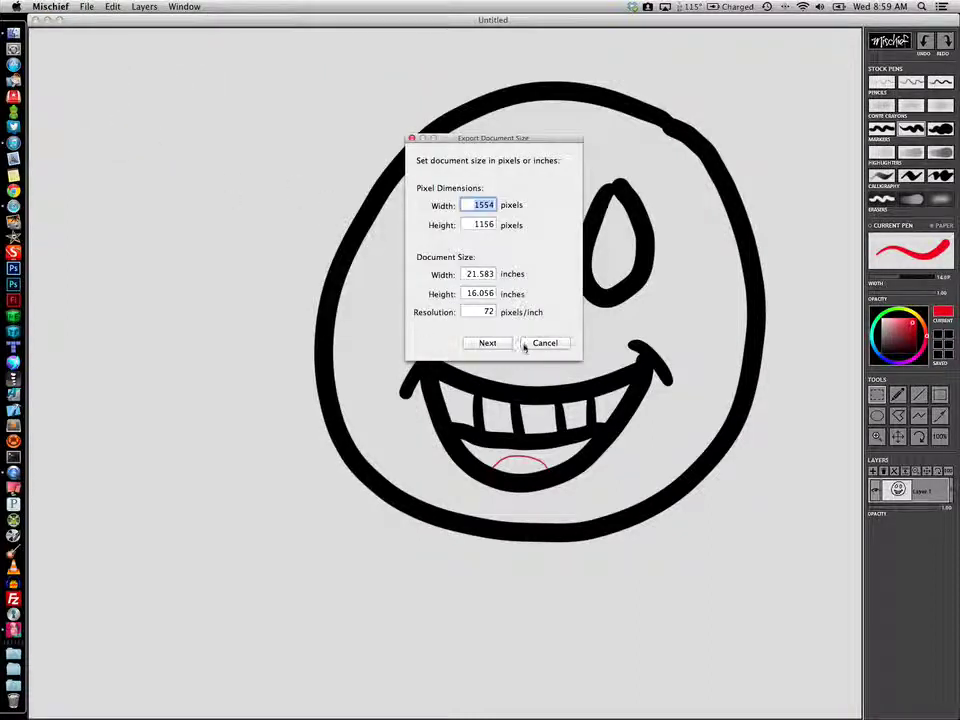
key(Tab)
key(Tab)
key(Tab)
key(Tab)
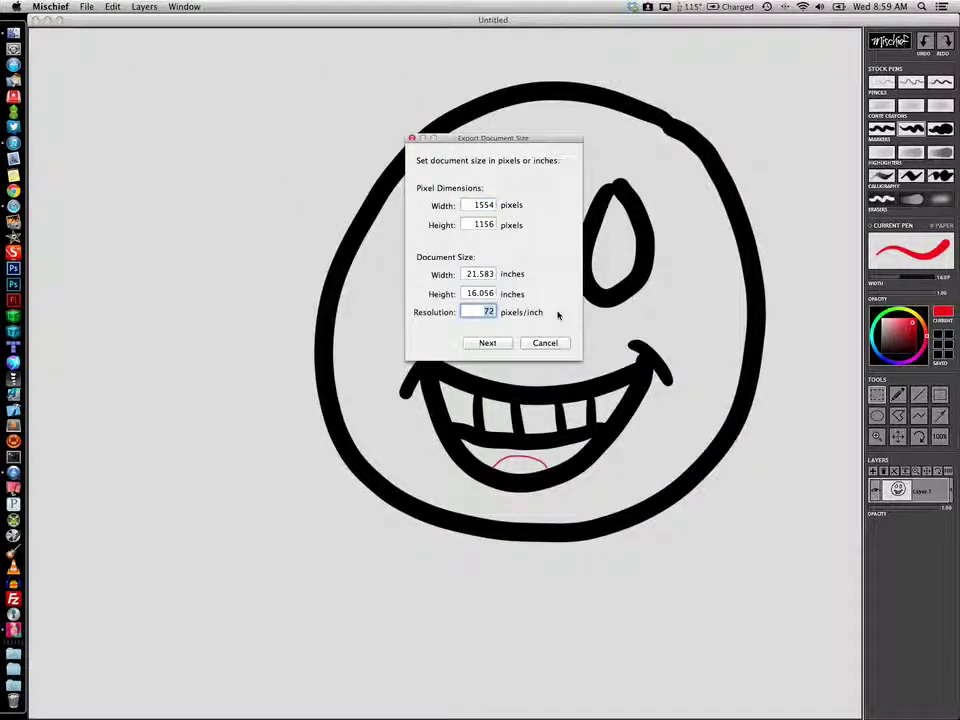
text(6000)
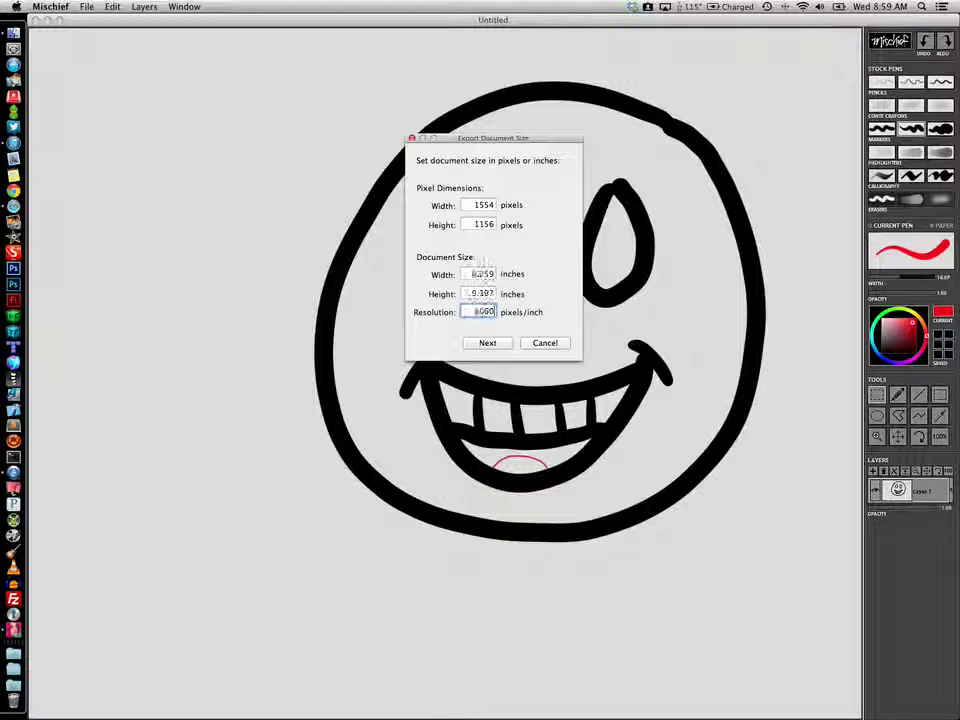
key(BackSpace)
key(BackSpace)
key(BackSpace)
key(BackSpace)
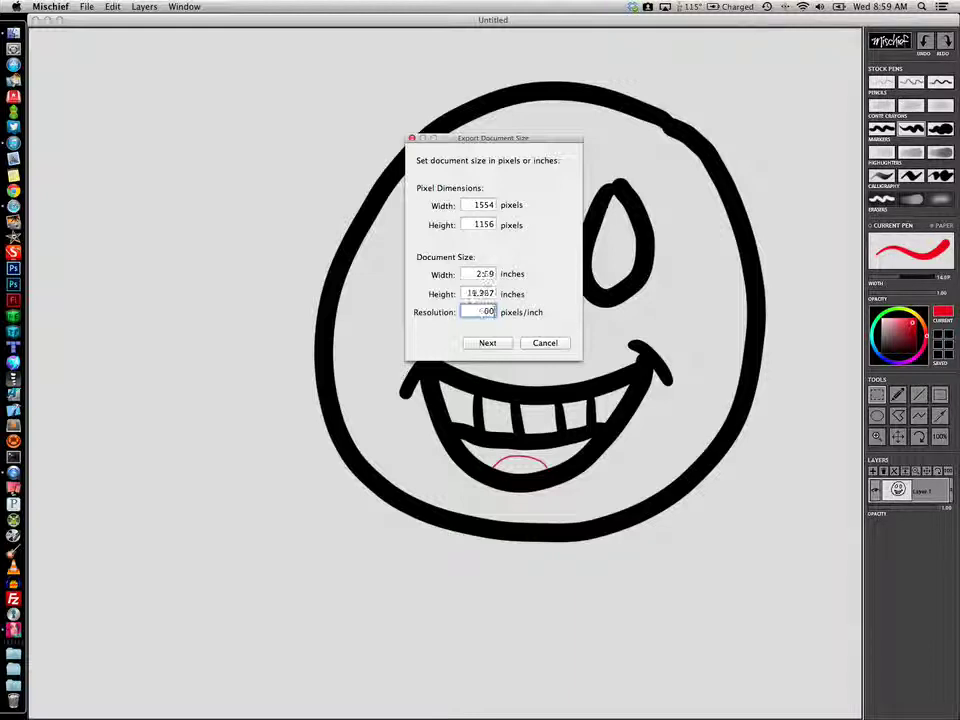
text(72)
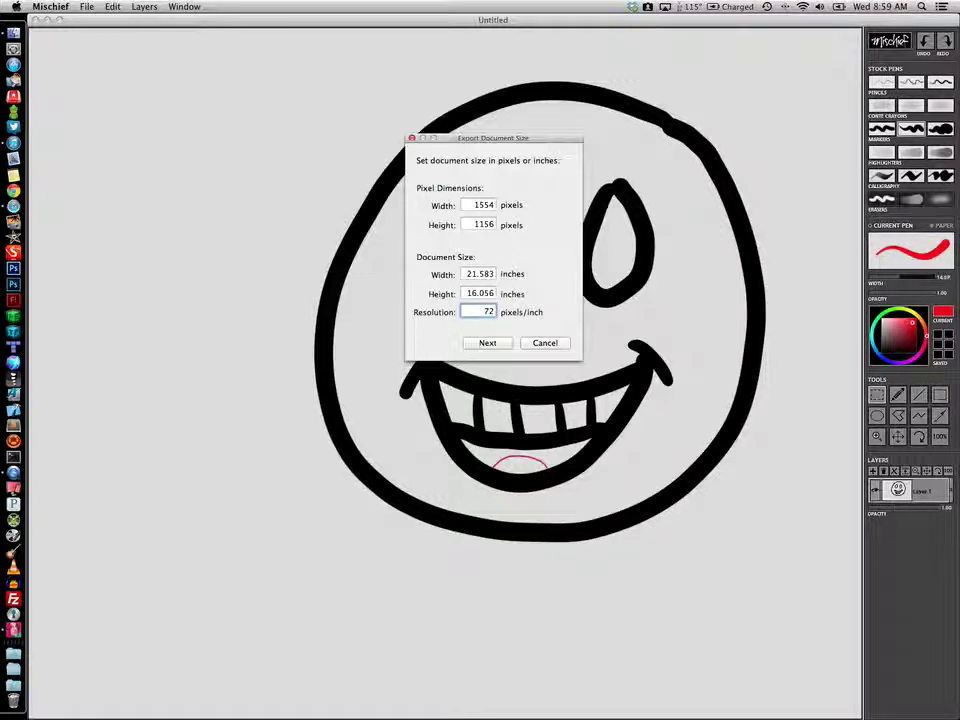
click(488, 343)
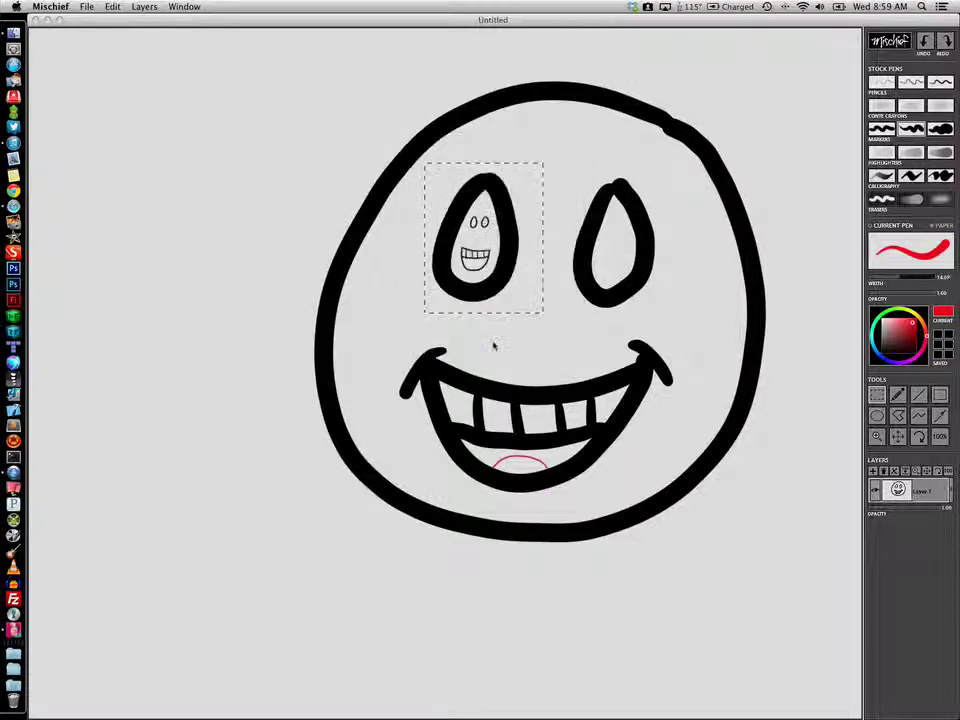
Check the file formats, keep JPEG, cancel the save and deselect the left-eye marquee
click(594, 263)
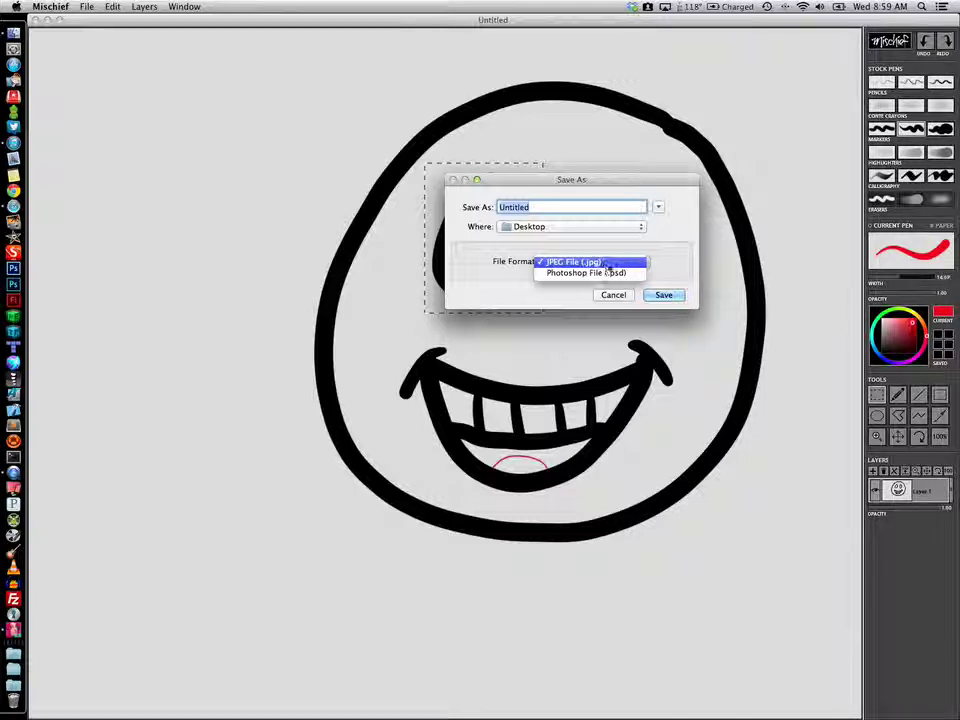
click(604, 295)
click(613, 295)
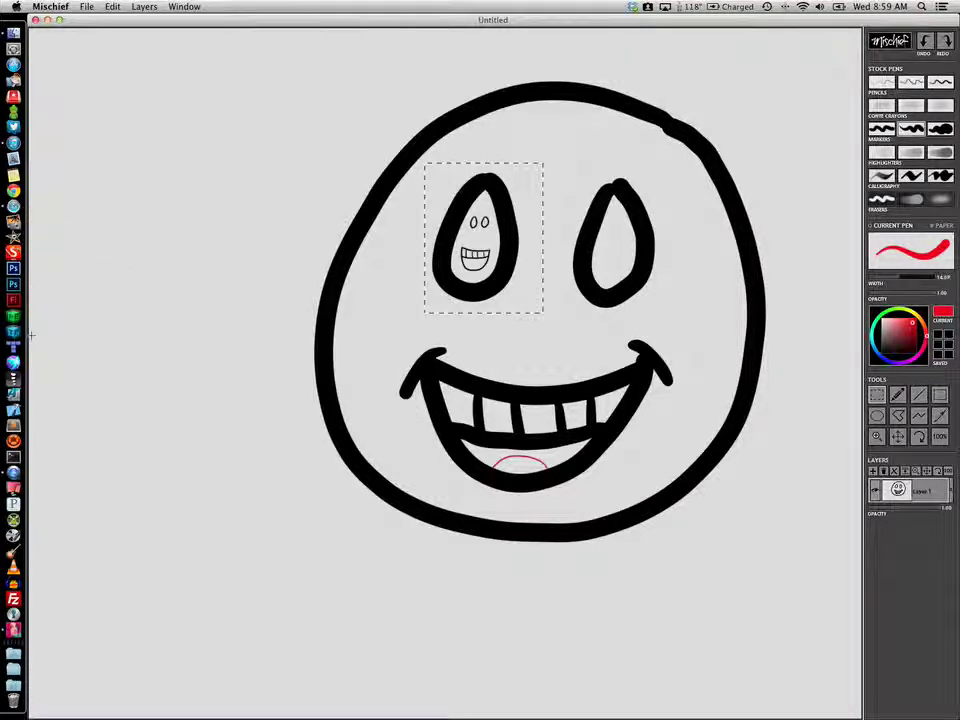
key(super+d)
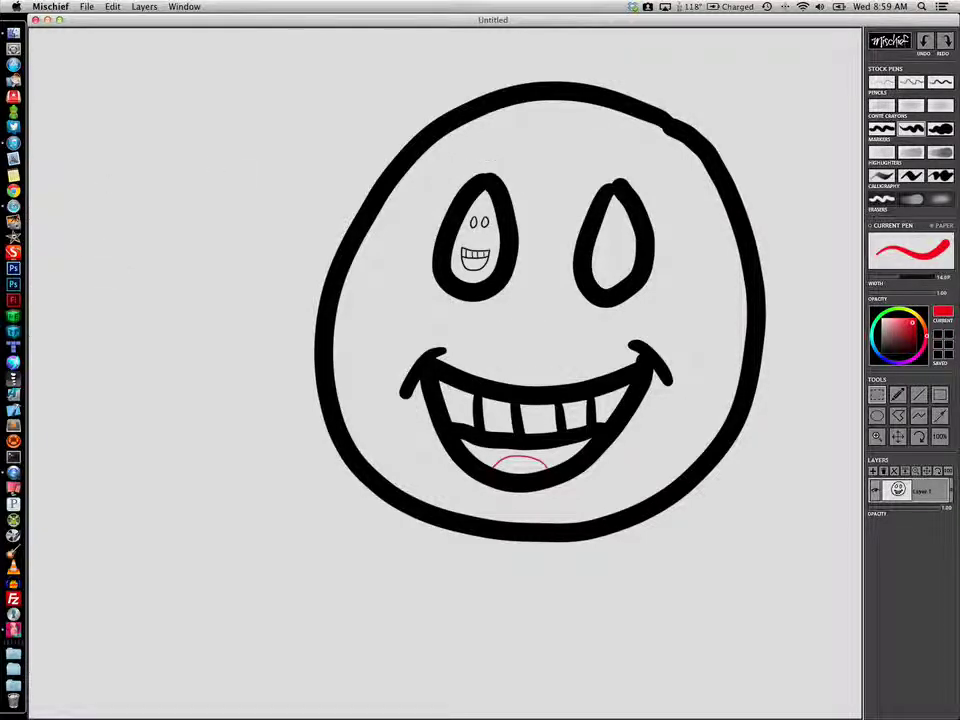
Switch to Safari and go to the Download page on madewithmischief.com
click(13, 205)
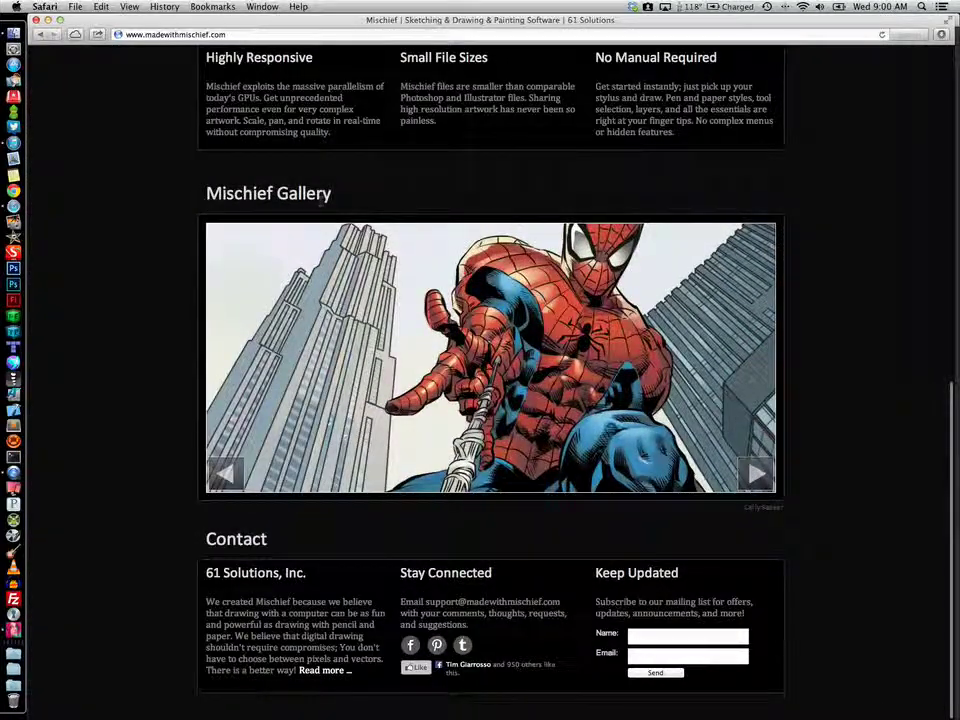
scroll(812, 270, up, 10)
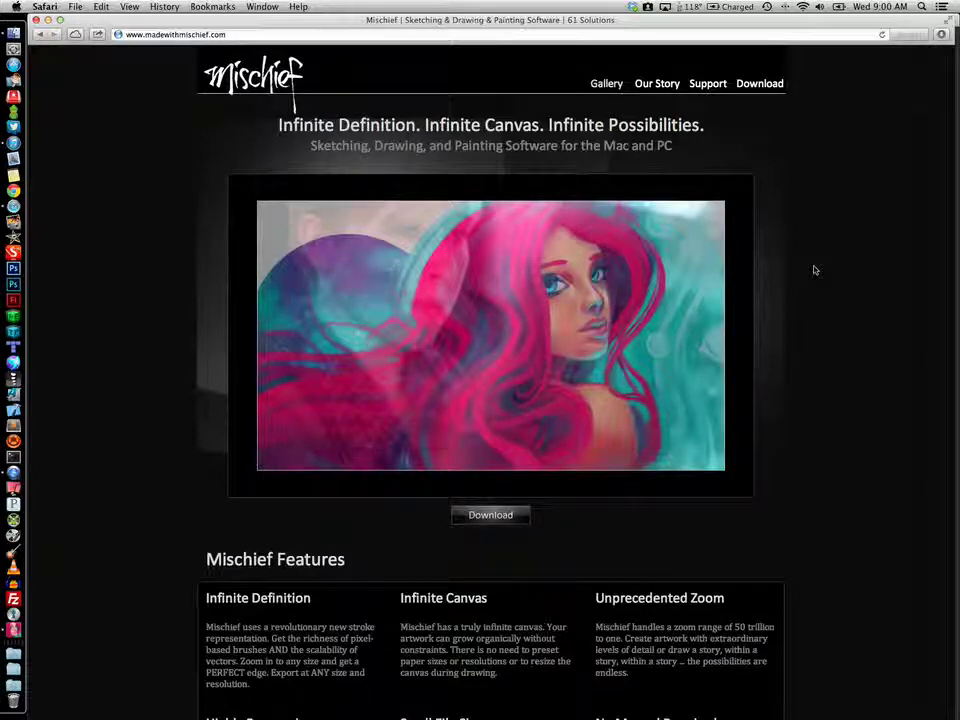
click(760, 85)
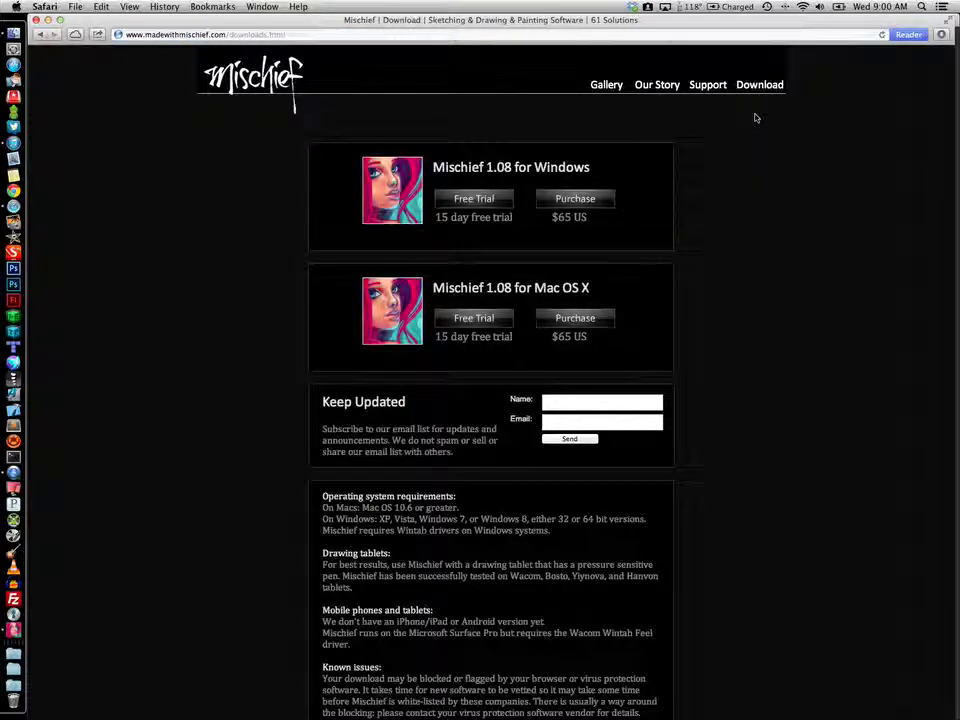